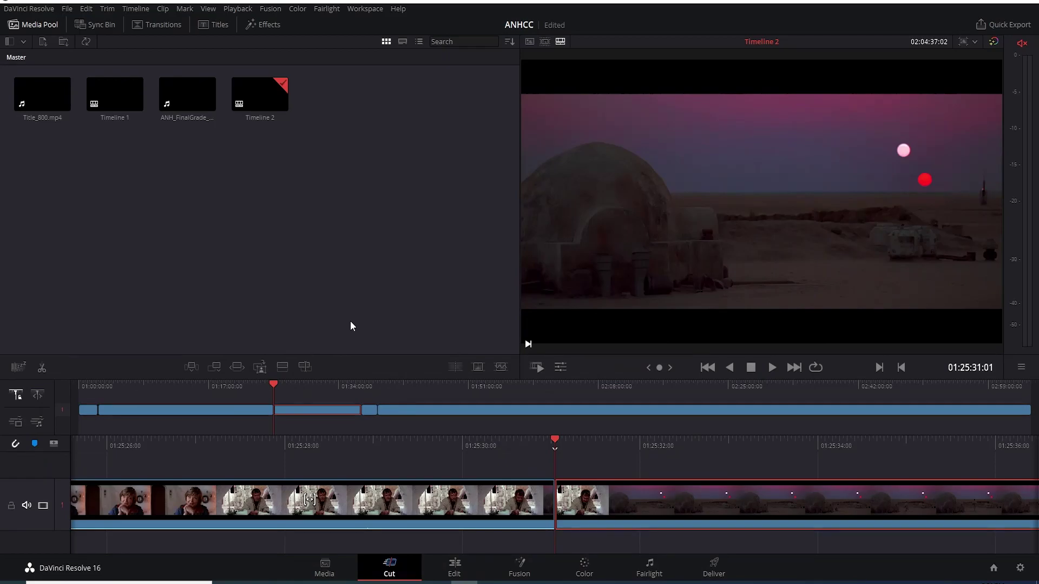
Step: Open the desert sunset clip in the Color page at 01:25:43:10 and zoom the viewer in
left_click(583, 567)
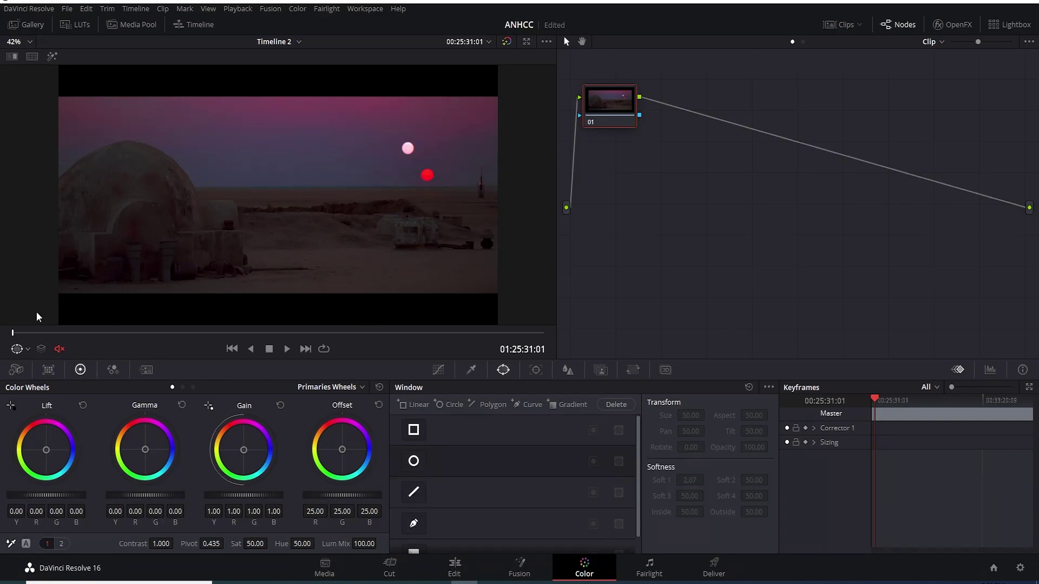
left_click(20, 332)
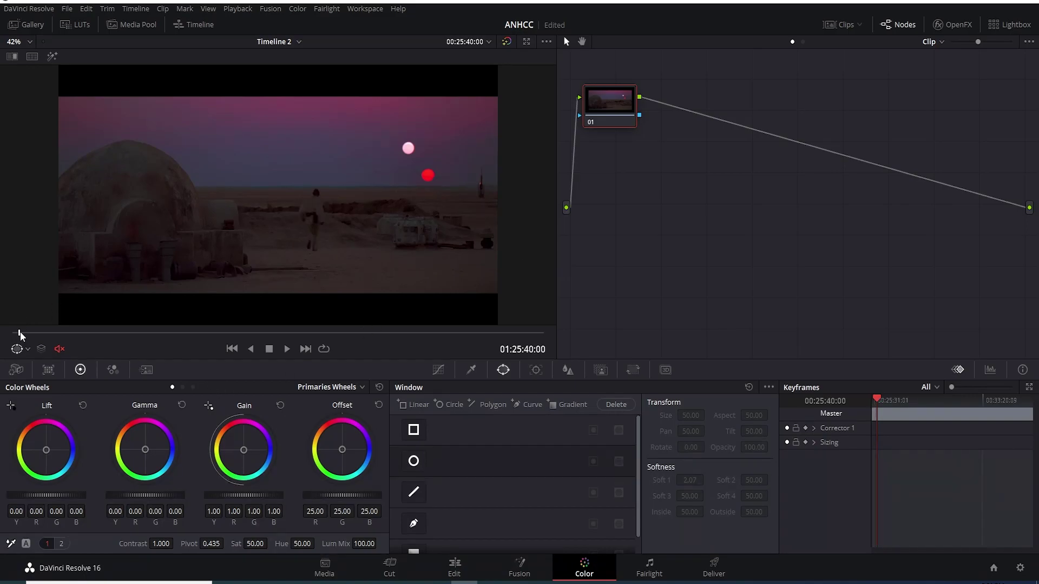
key("space")
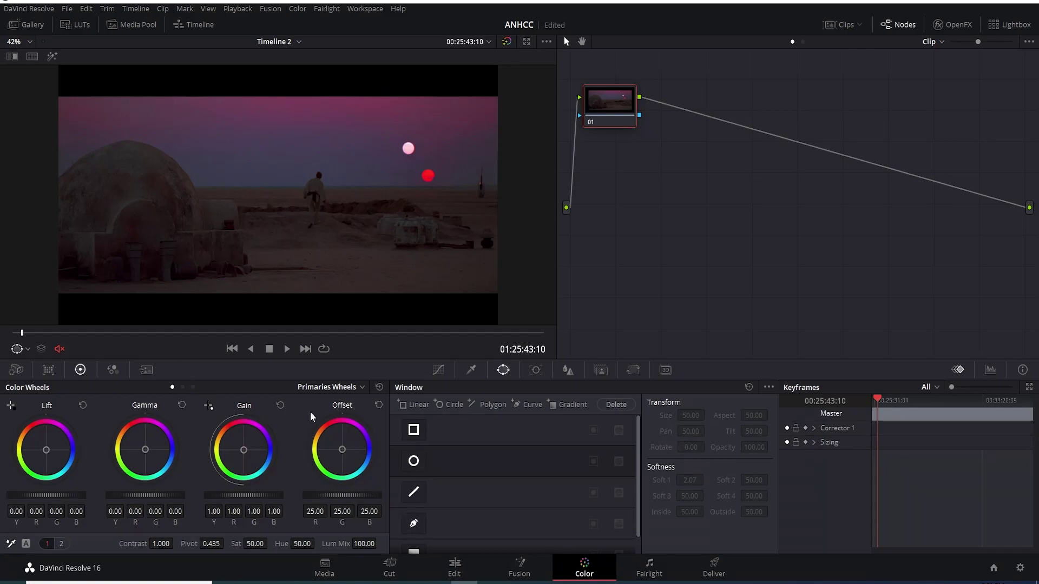
scroll(131, 263, "up", 1)
scroll(131, 263, "up", 1)
scroll(131, 260, "up", 1)
scroll(176, 233, "up", 1)
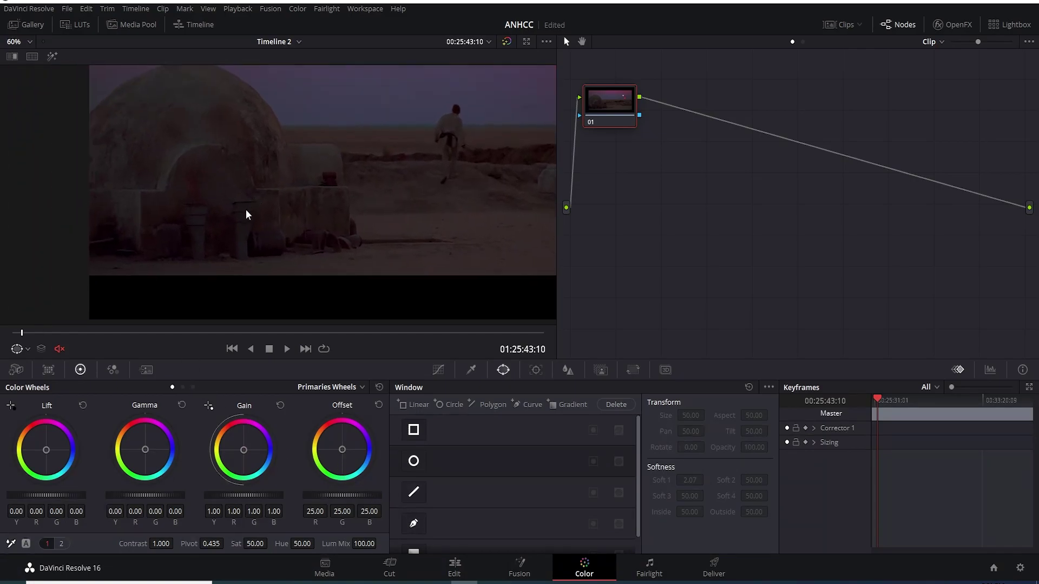
scroll(246, 212, "up", 1)
scroll(238, 212, "up", 1)
scroll(241, 212, "up", 1)
scroll(271, 197, "up", 2)
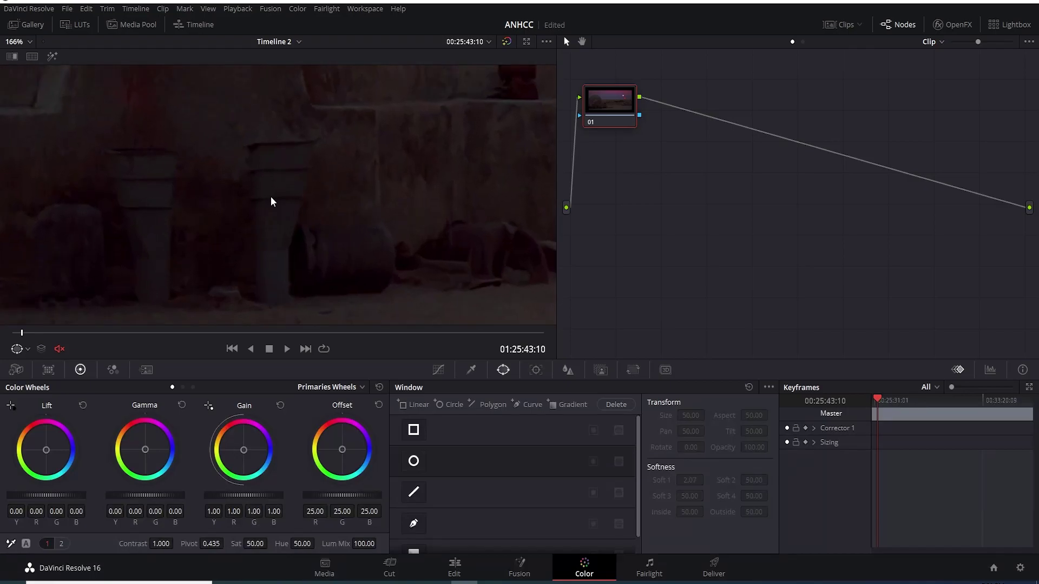
Step: Draw a four-point Curve window around a dark dome-wall patch and show it in Highlight mode
left_click(414, 524)
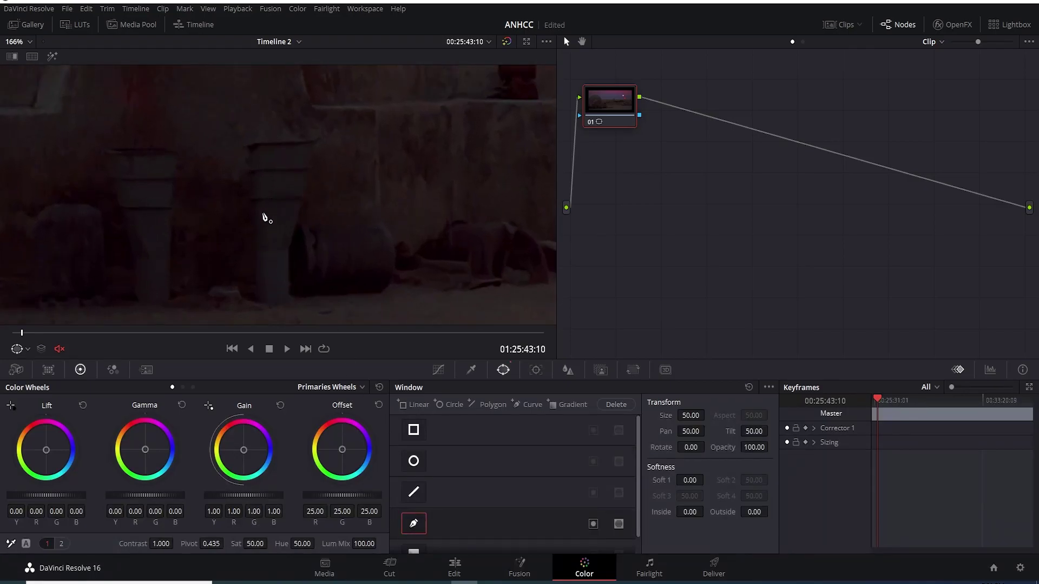
left_click(263, 247)
left_click(285, 248)
left_click(299, 207)
left_click(262, 206)
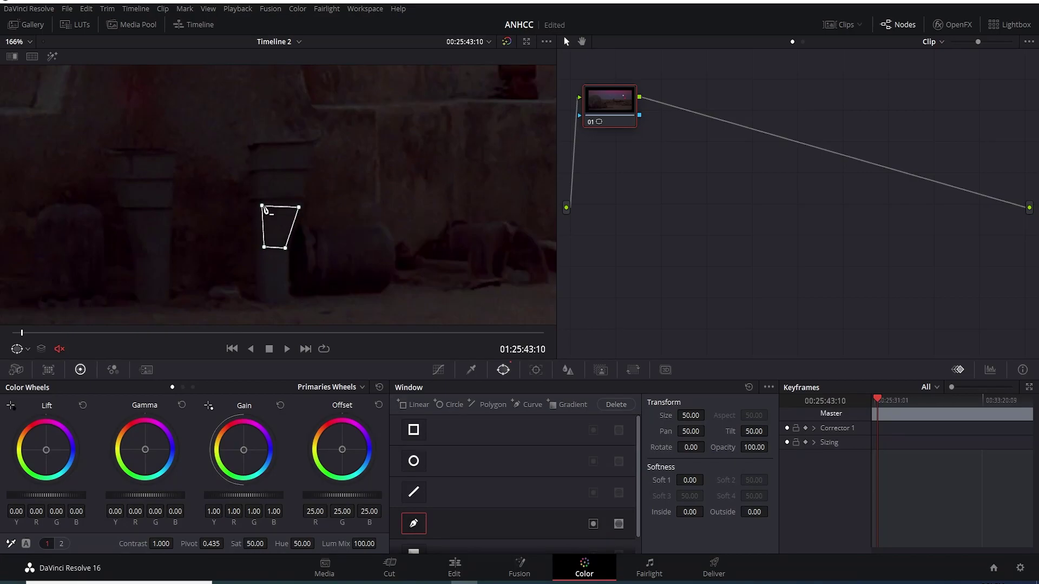
left_click(52, 56)
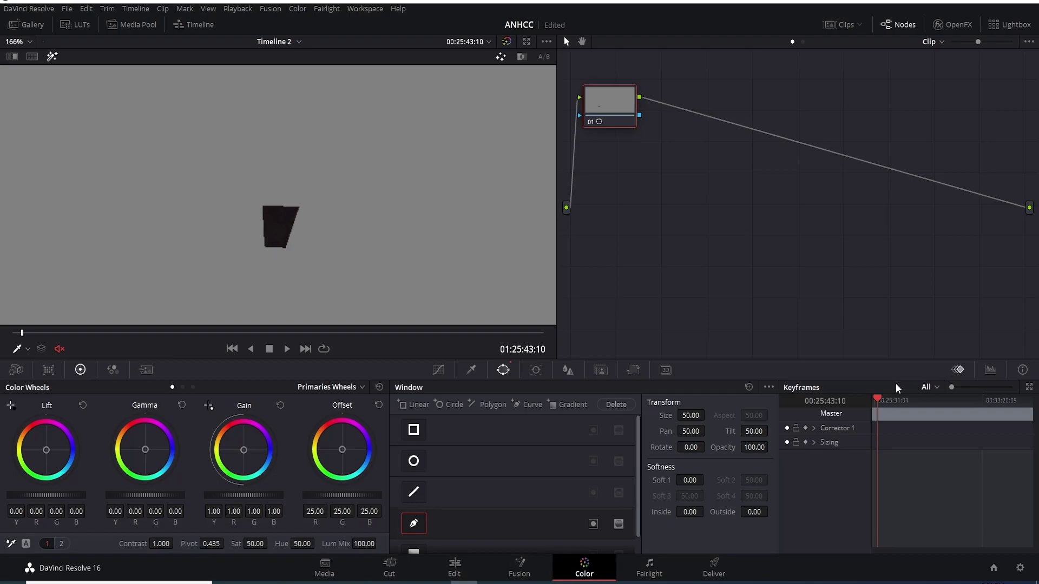
Step: Show the scopes, try the RGB parade, then settle on the vectorscope
left_click(990, 370)
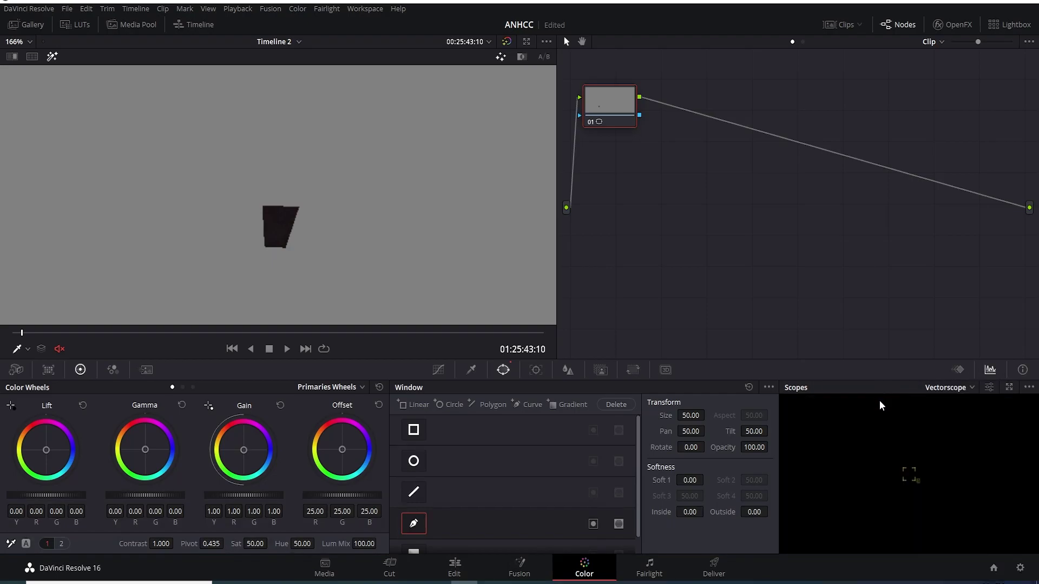
left_click(946, 388)
left_click(954, 403)
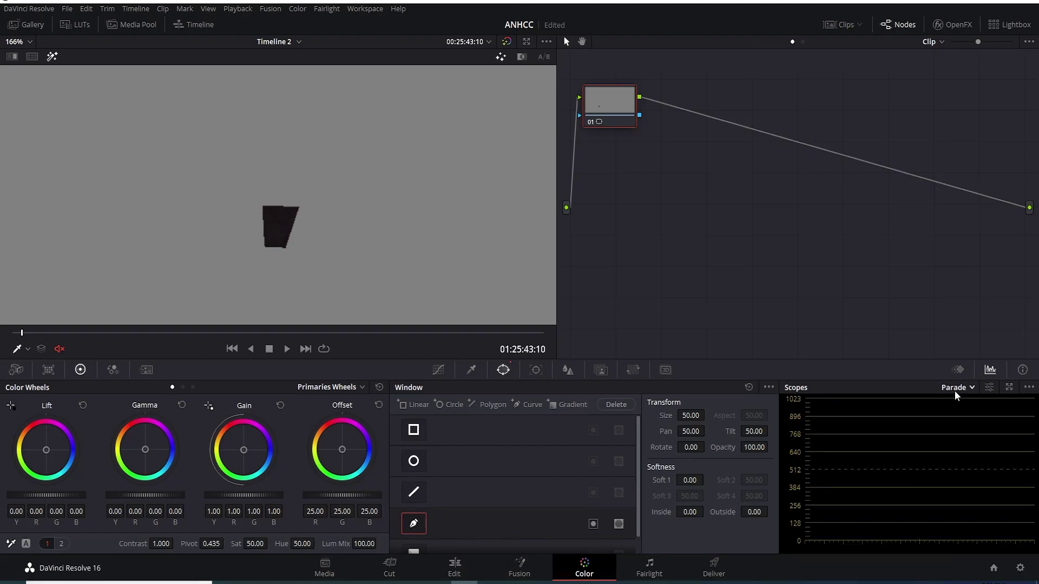
left_click(953, 389)
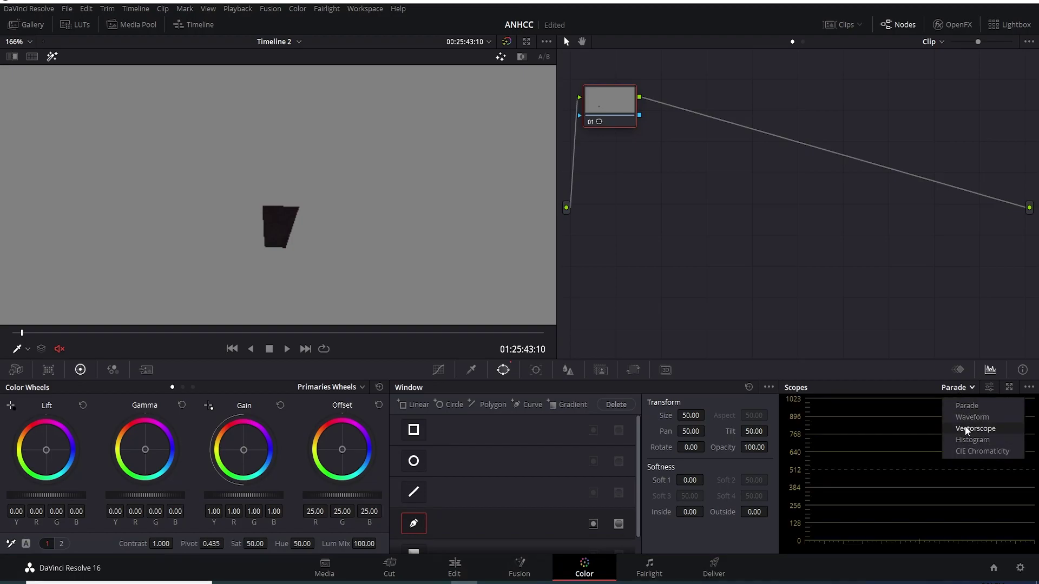
left_click(966, 426)
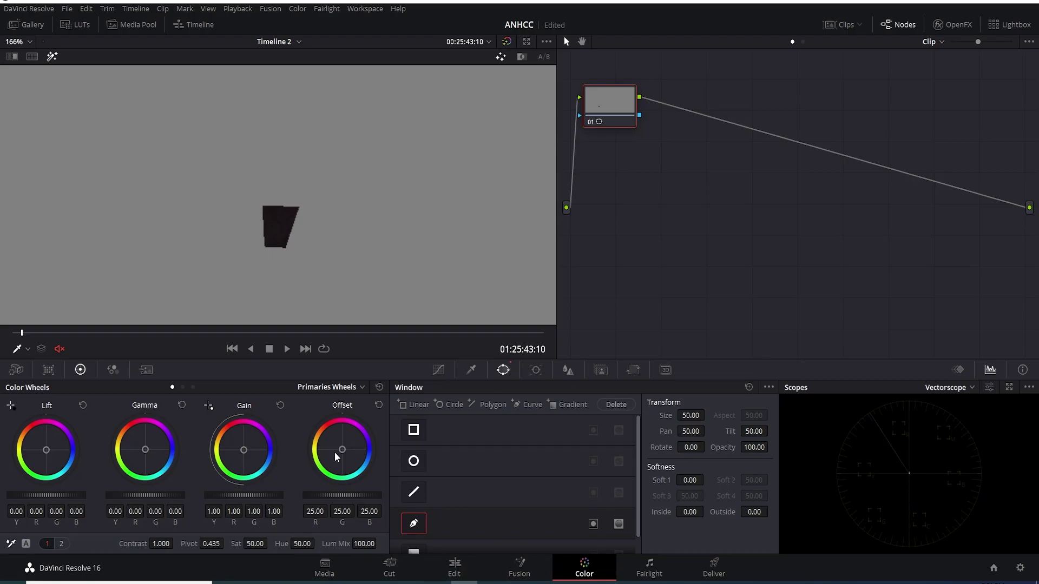
Step: Cool node 01 toward Temp -1000 and push Tint to -100
left_click(62, 543)
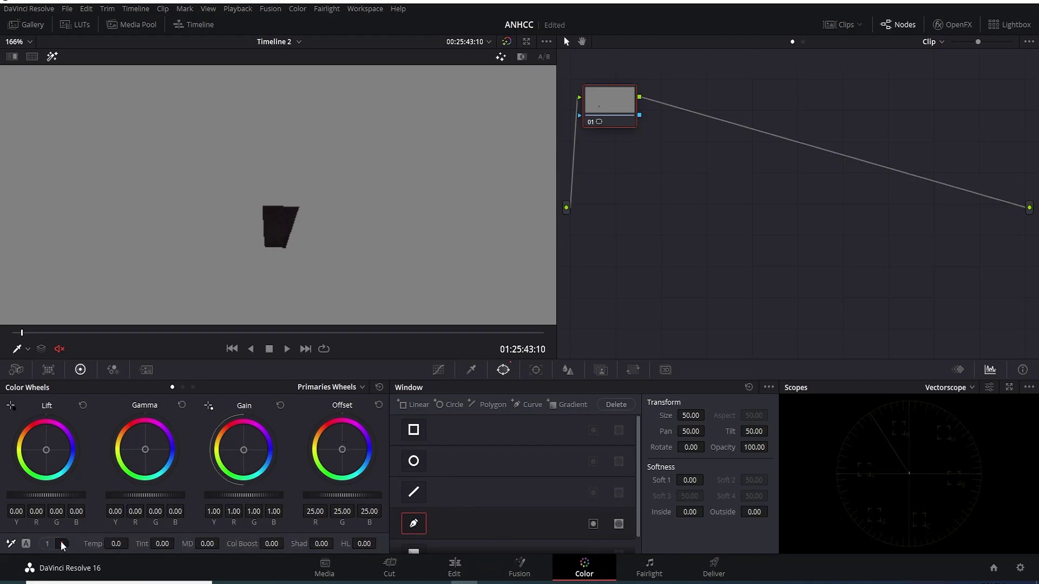
mouse_move(88, 549)
left_mouse_down()
mouse_move(44, 549)
mouse_move(144, 544)
mouse_move(124, 545)
left_mouse_up()
left_click_drag(177, 543, 132, 543)
left_click_drag(145, 544, 177, 543)
Step: Fit the full frame in the viewer, refine temperature against the vectorscope, and reposition node 01
left_click(21, 43)
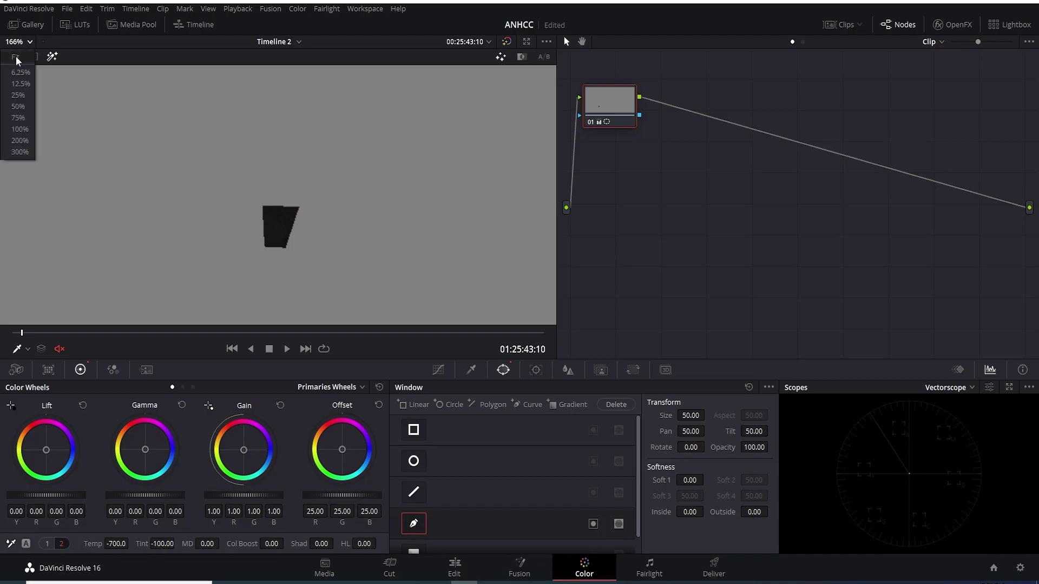
left_click(17, 59)
left_click(417, 526)
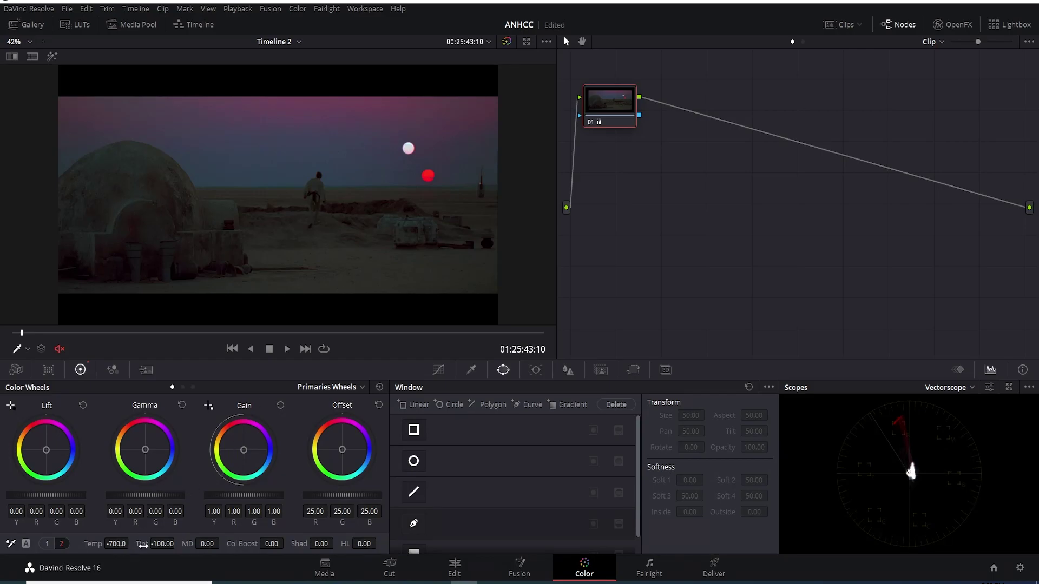
mouse_move(116, 544)
left_mouse_down()
mouse_move(135, 544)
mouse_move(67, 544)
mouse_move(90, 544)
left_mouse_up()
left_click_drag(609, 100, 633, 118)
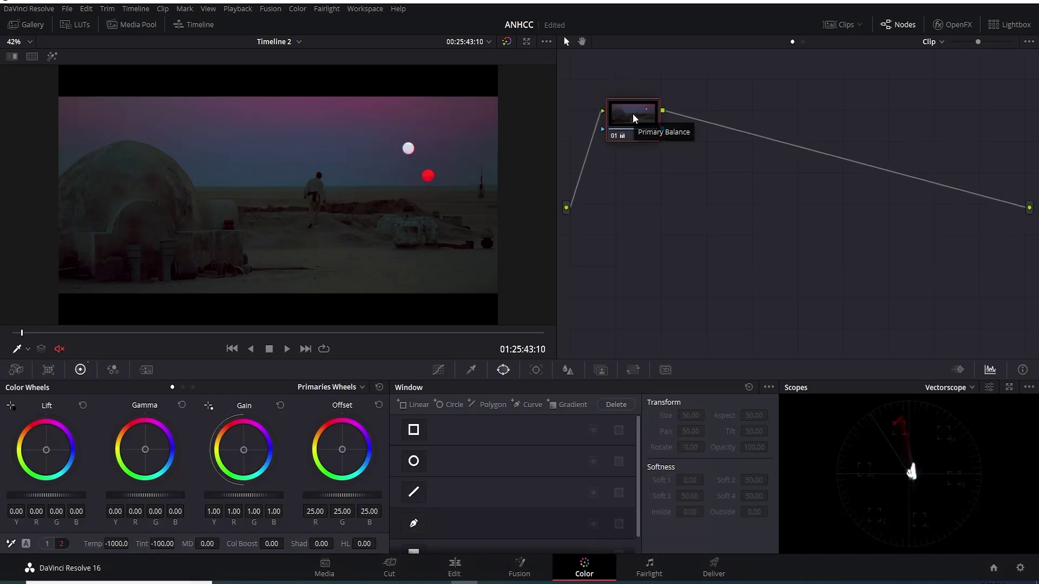
Step: Add serial node 02 and bring up its Hue vs Hue curve
key("alt+s")
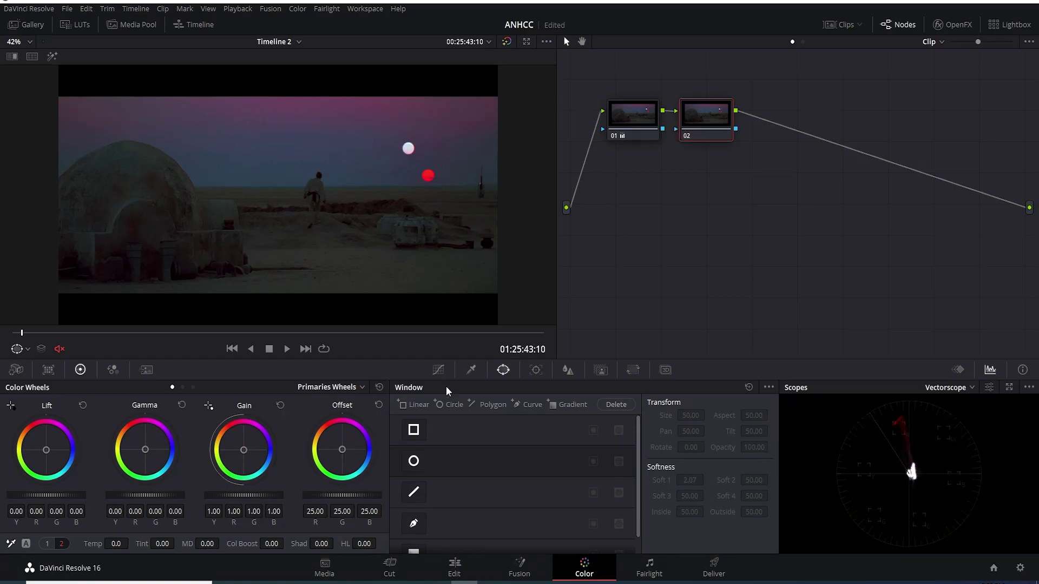
left_click(438, 371)
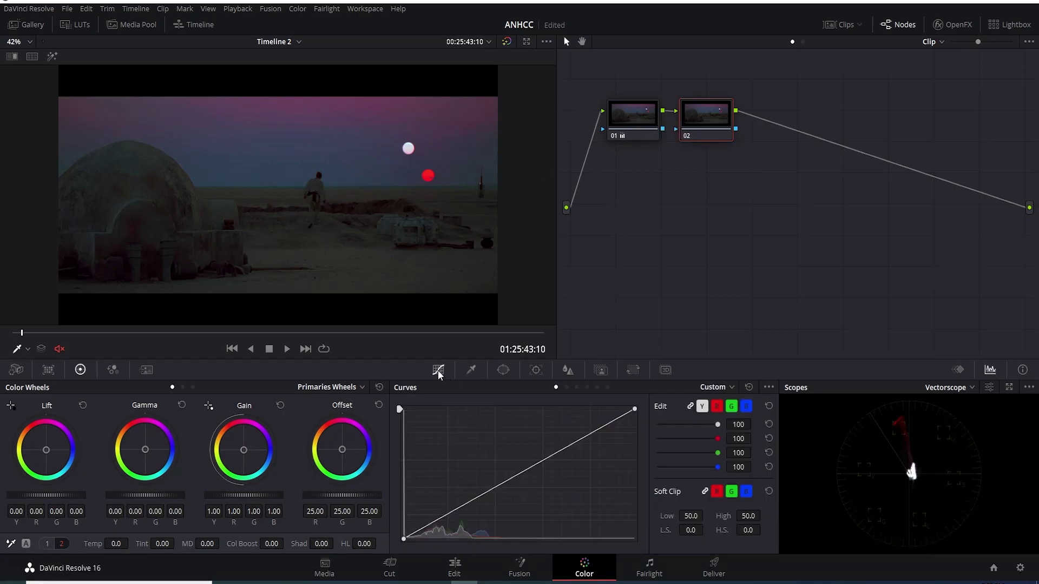
left_click(566, 387)
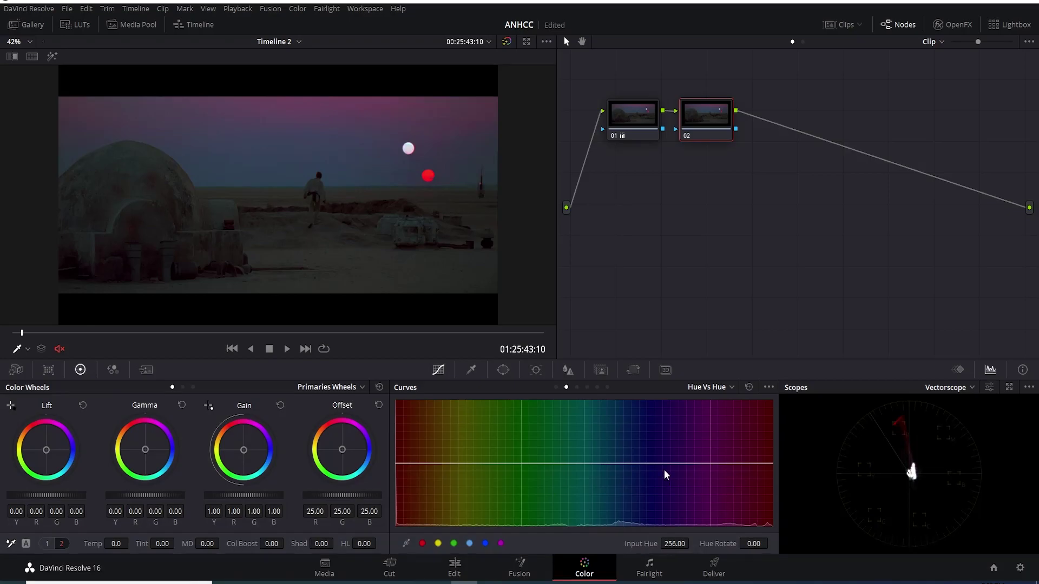
Step: Anchor blue and edge points, then raise the purple and red points to shift sky hues
left_click(710, 464)
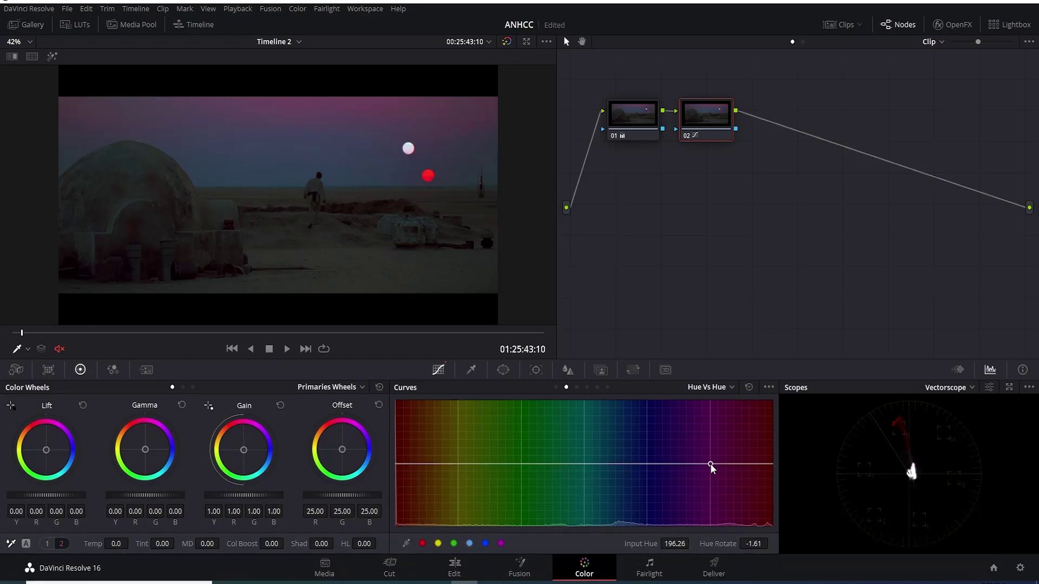
left_click(647, 464)
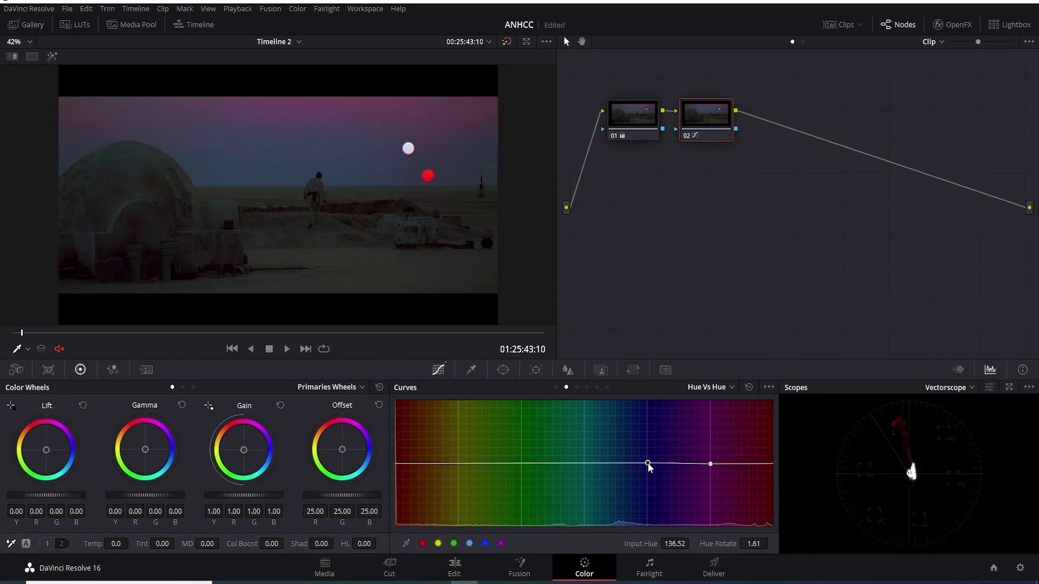
left_click_drag(647, 462, 648, 464)
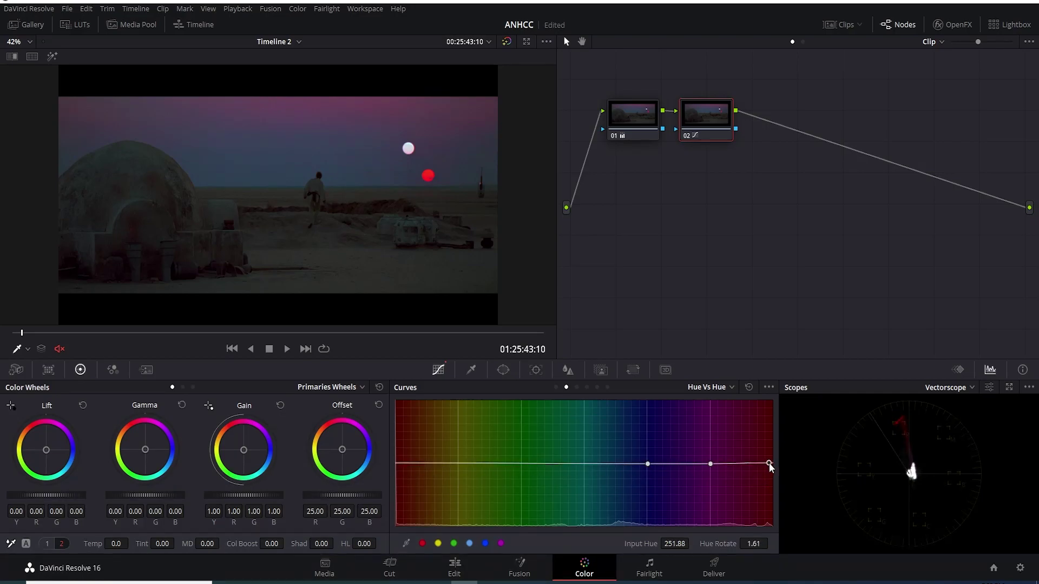
left_click(770, 464)
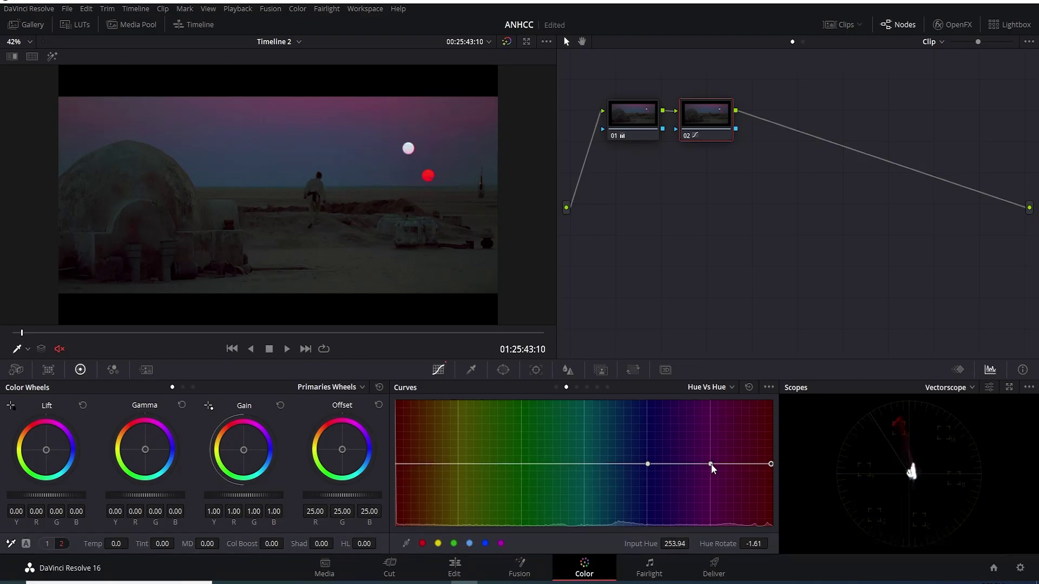
mouse_move(710, 465)
left_mouse_down()
mouse_move(712, 485)
mouse_move(709, 451)
left_mouse_up()
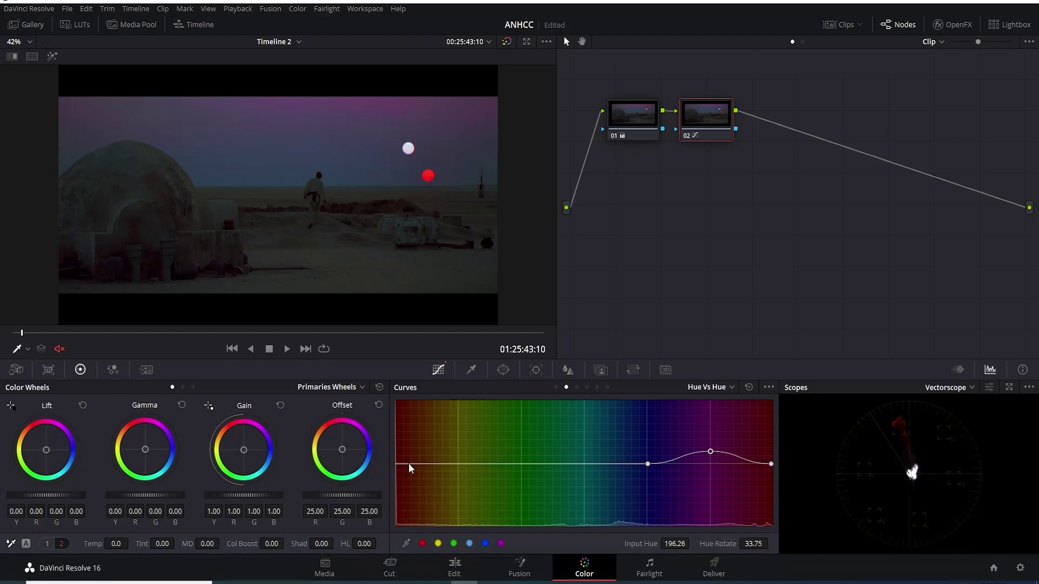
left_click(458, 463)
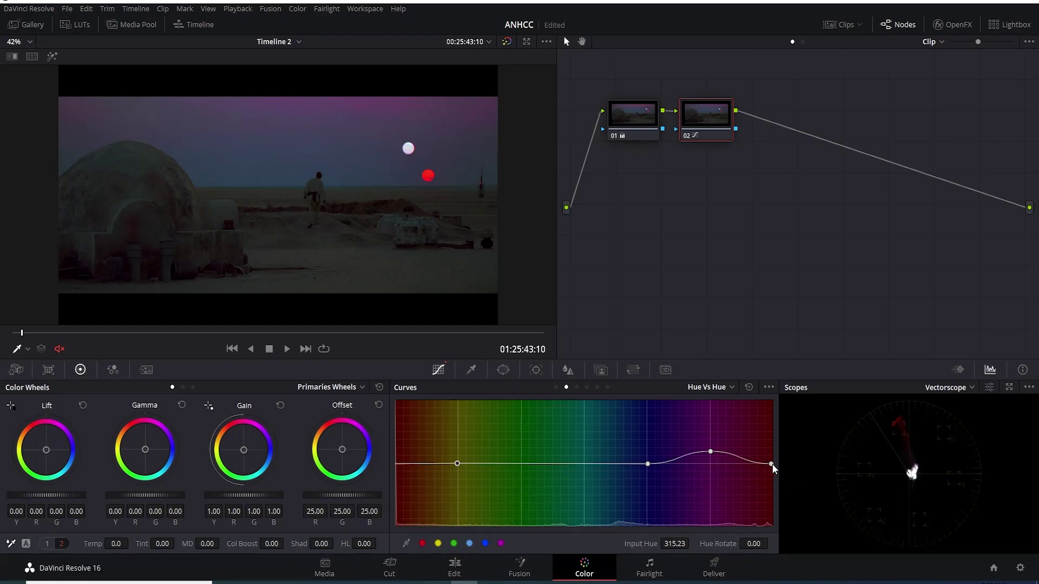
left_click_drag(772, 464, 774, 466)
Step: Add node 03 and dip the sampled ground hue's saturation to 0.67 on Hue vs Sat
key("alt+s")
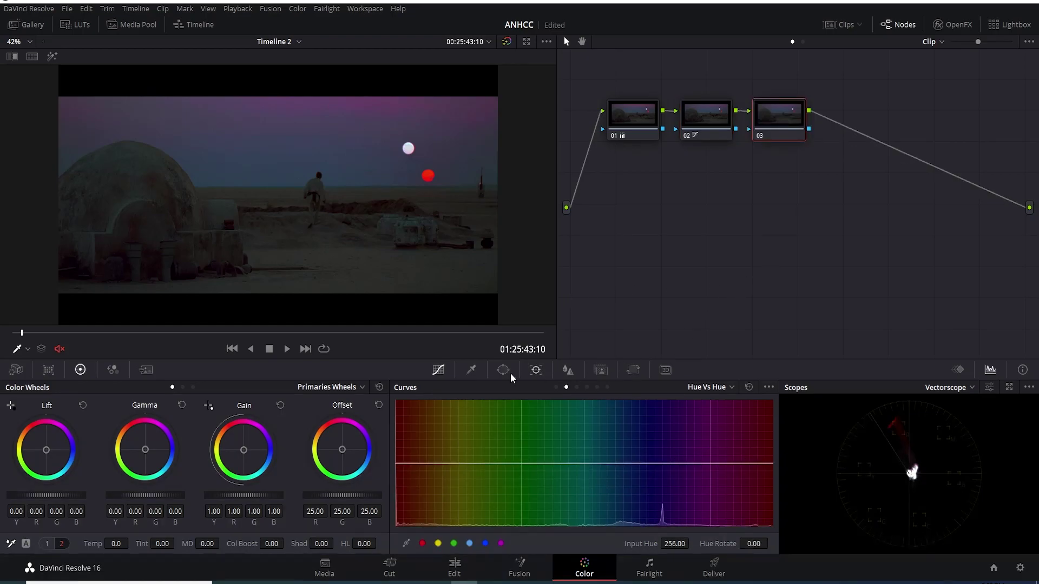
left_click(575, 386)
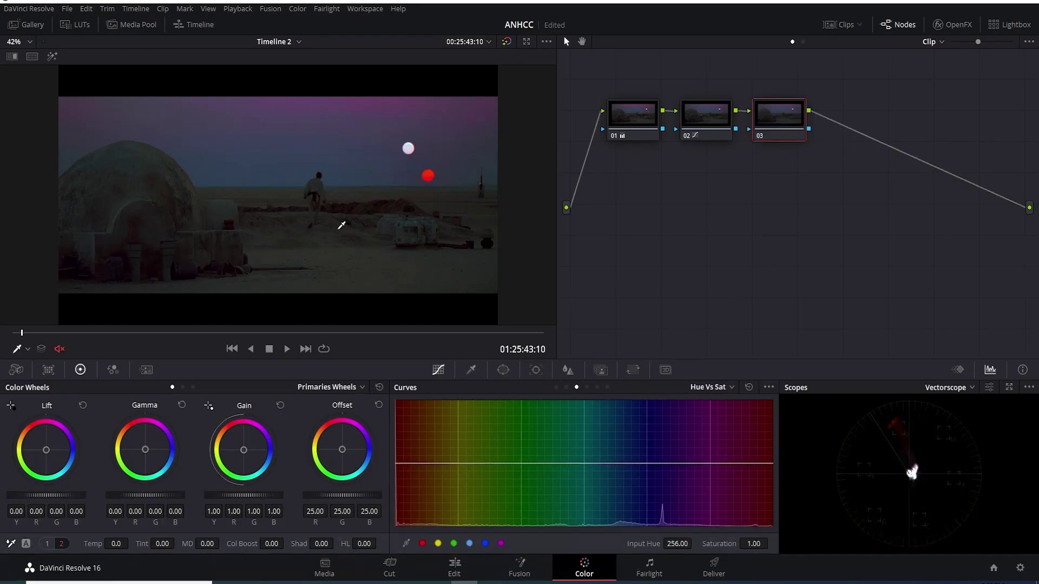
left_click(320, 192)
left_click_drag(544, 464, 547, 485)
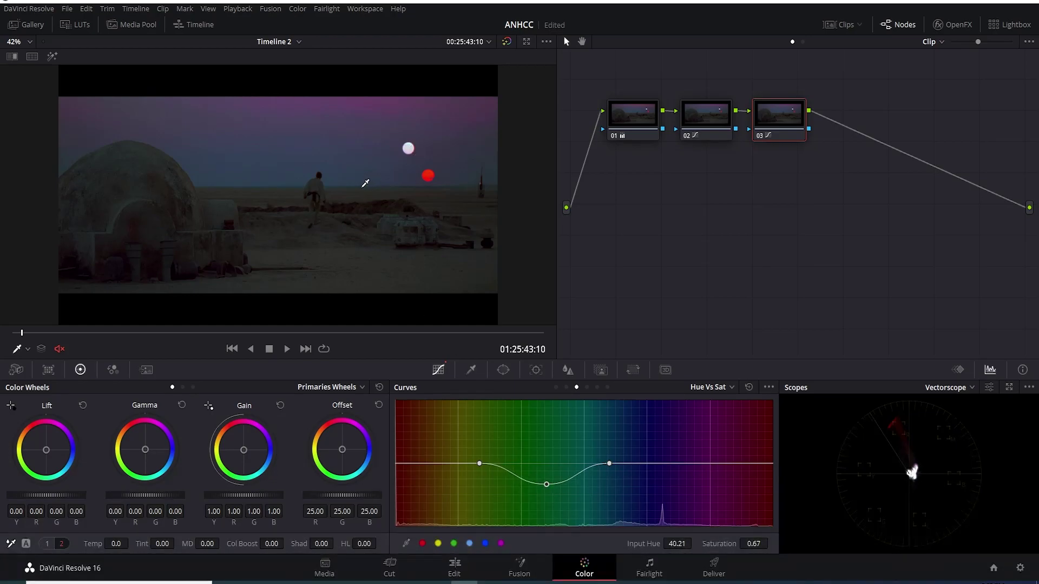
Step: Compare the grade against the original with a Versions and Original split screen
left_click(34, 58)
right_click(219, 171)
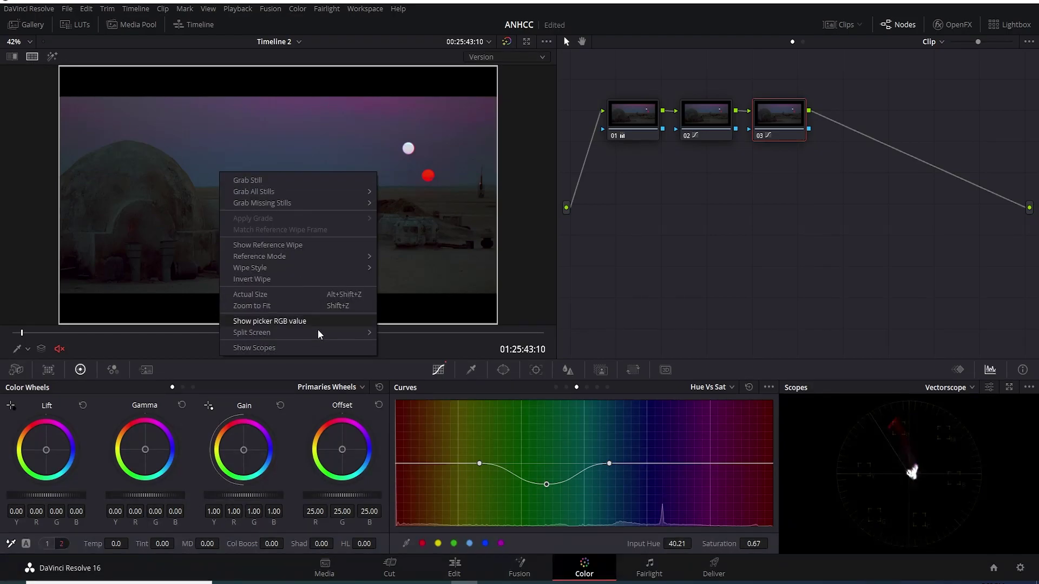
mouse_move(317, 332)
left_click(425, 453)
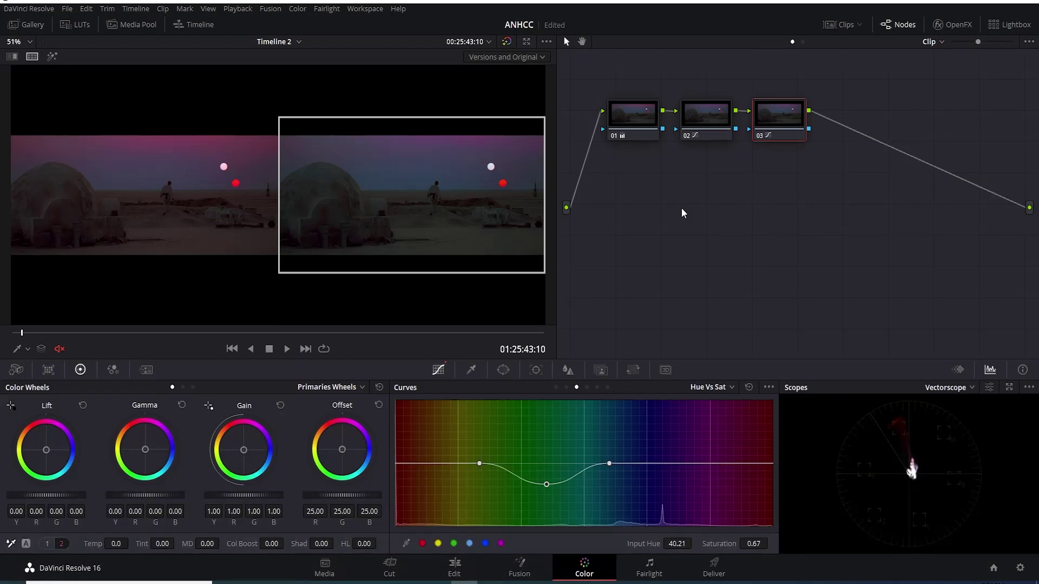
Step: Add serial node 04 and raise master Gamma to 0.04 and Gain to 1.06
key("alt+s")
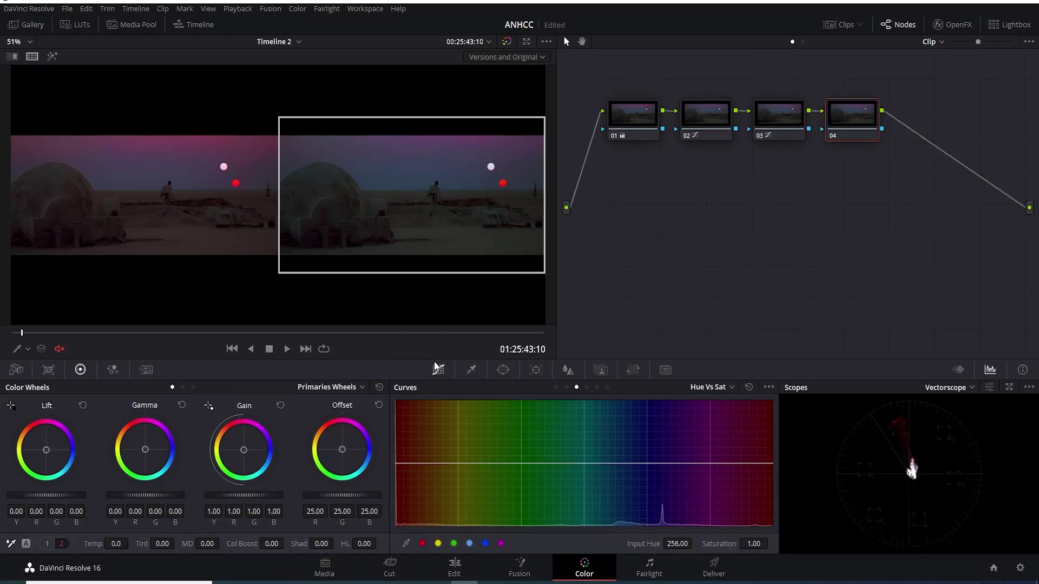
left_click(554, 388)
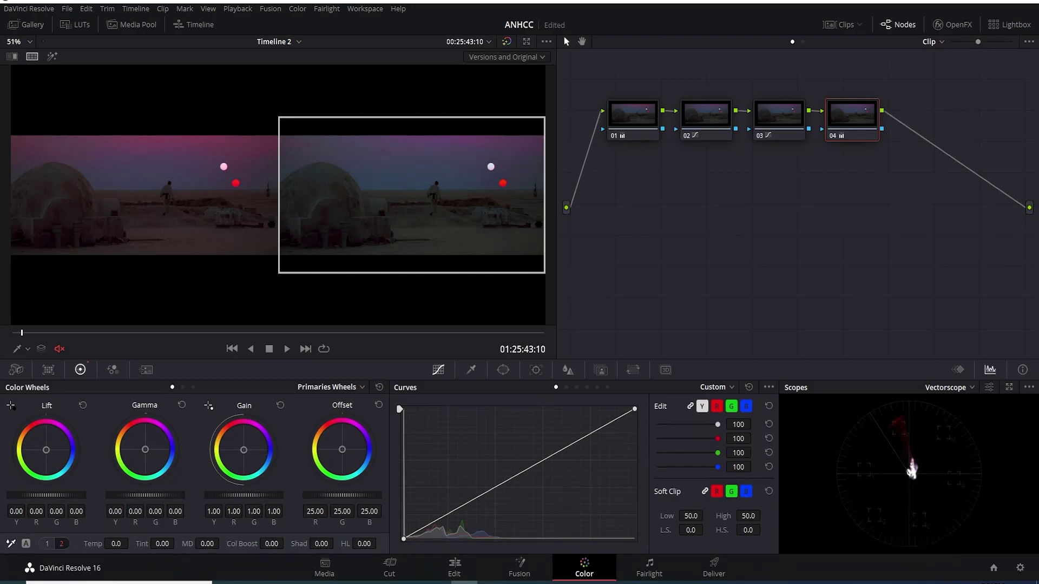
left_click_drag(145, 495, 157, 495)
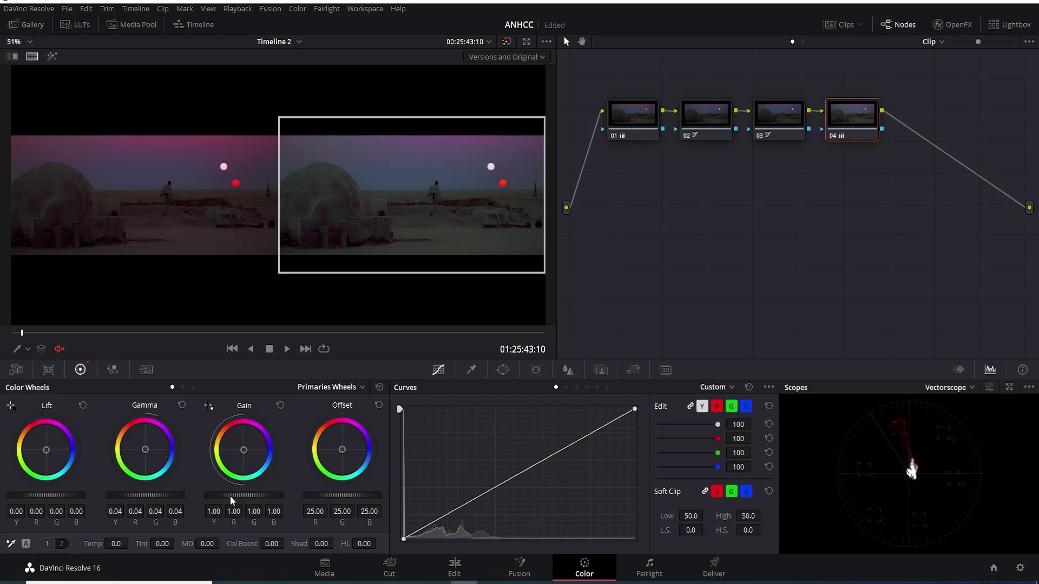
left_click_drag(233, 495, 249, 495)
Step: Play through the clip and scrub back to the twin-suns shot
key("space")
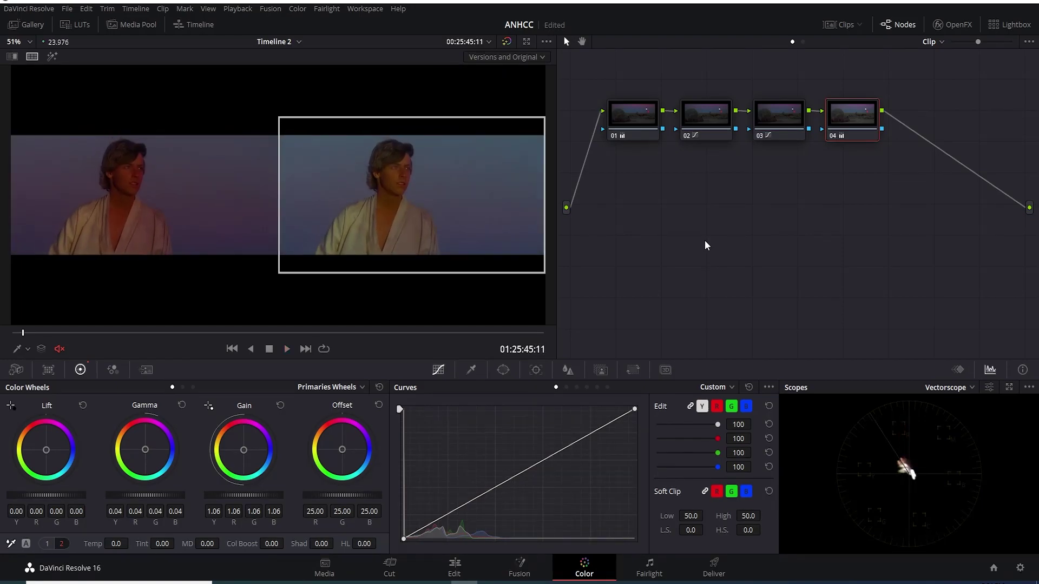
key("space")
key("space")
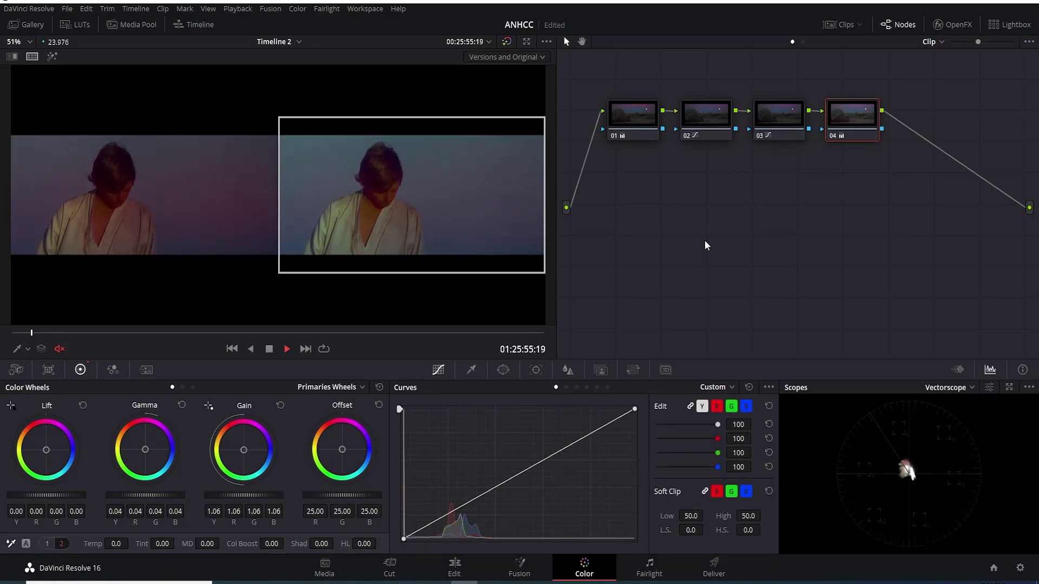
key("space")
key("Left")
key("Left")
key("Left")
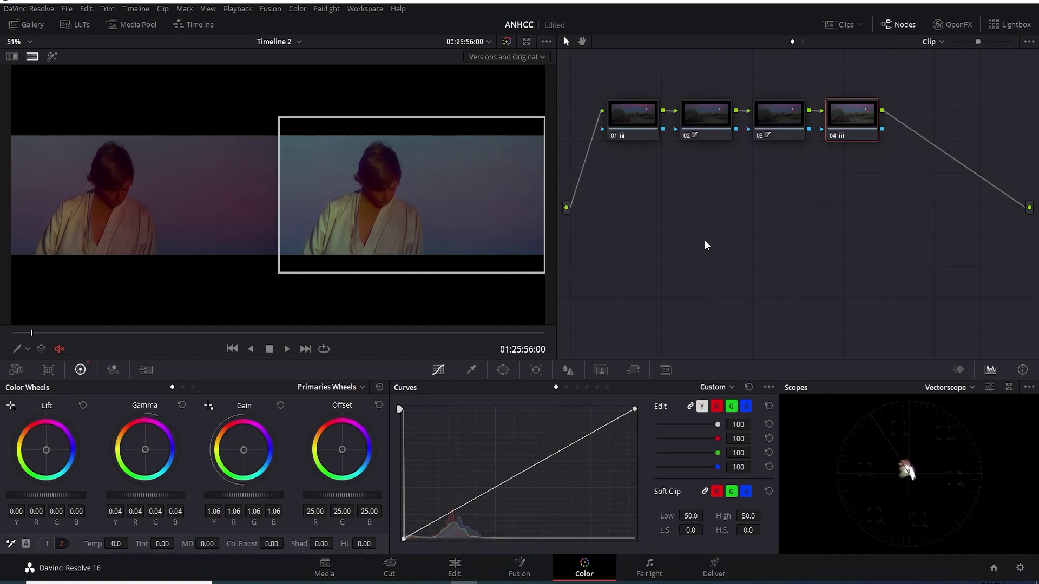
left_click_drag(32, 333, 29, 332)
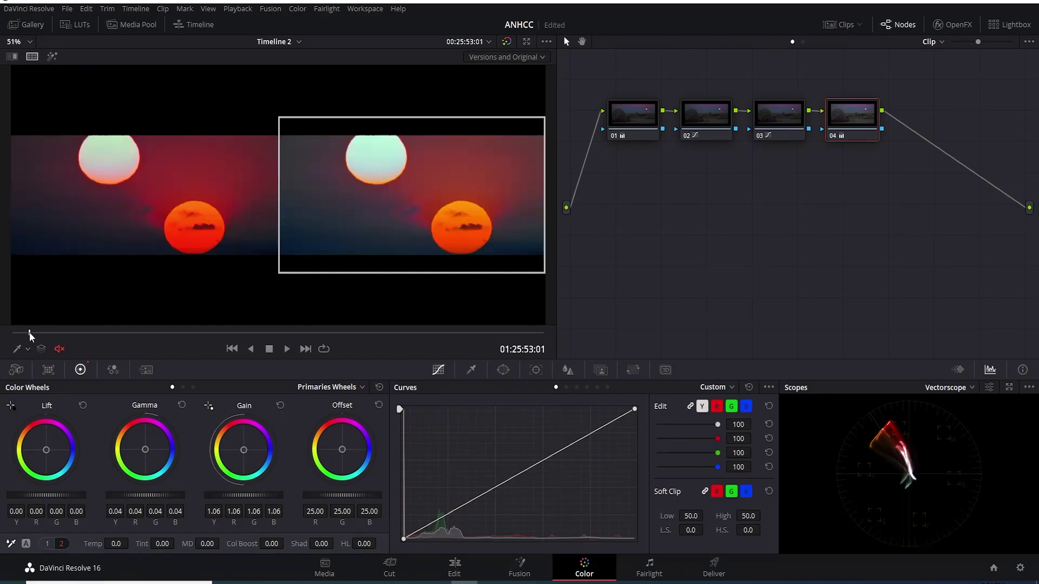
key("Right")
key("Right")
key("Right")
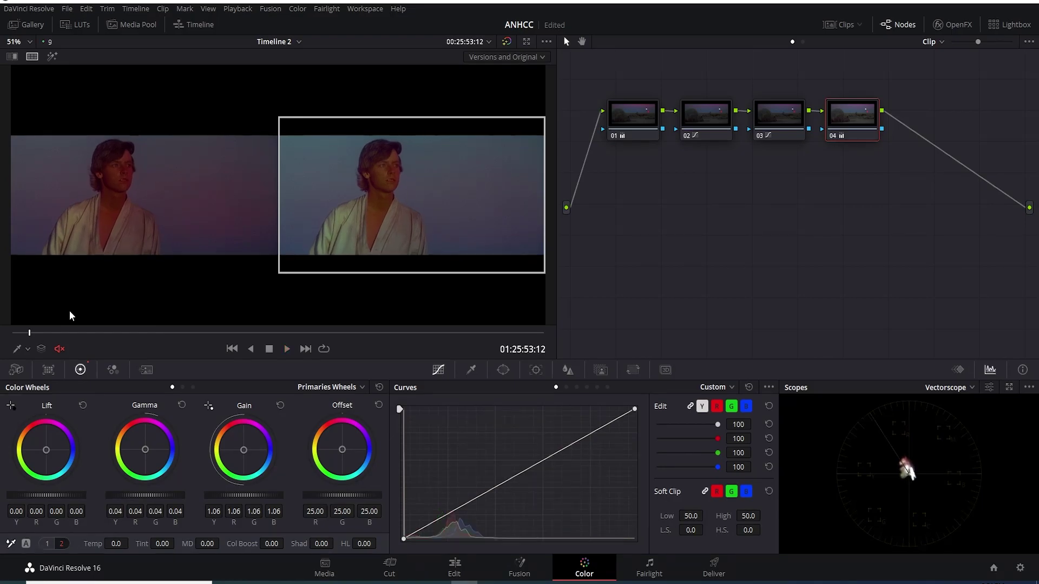
Step: Park on Luke's close-up, turn off split screen, and add node 05
key("Left")
key("Left")
key("Left")
key("Left")
key("Left")
key("Left")
key("Left")
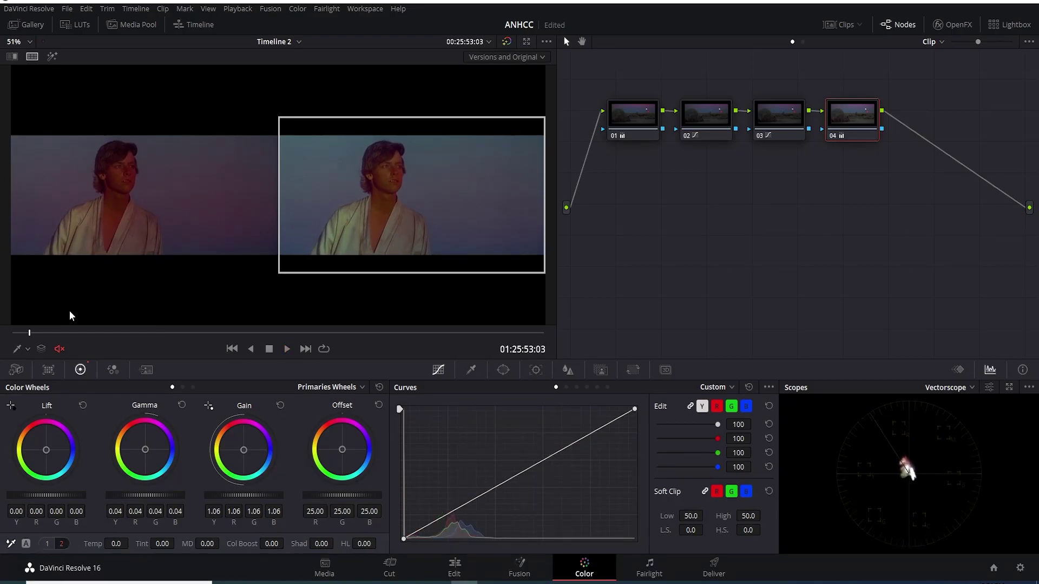
key("Left")
key("Left")
key("Left")
key("Right")
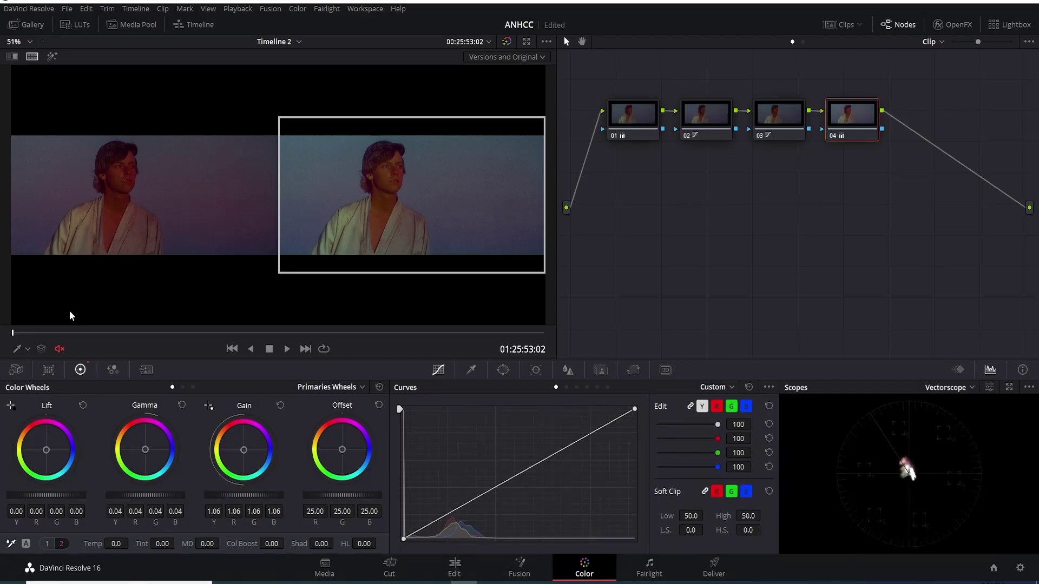
left_click(31, 58)
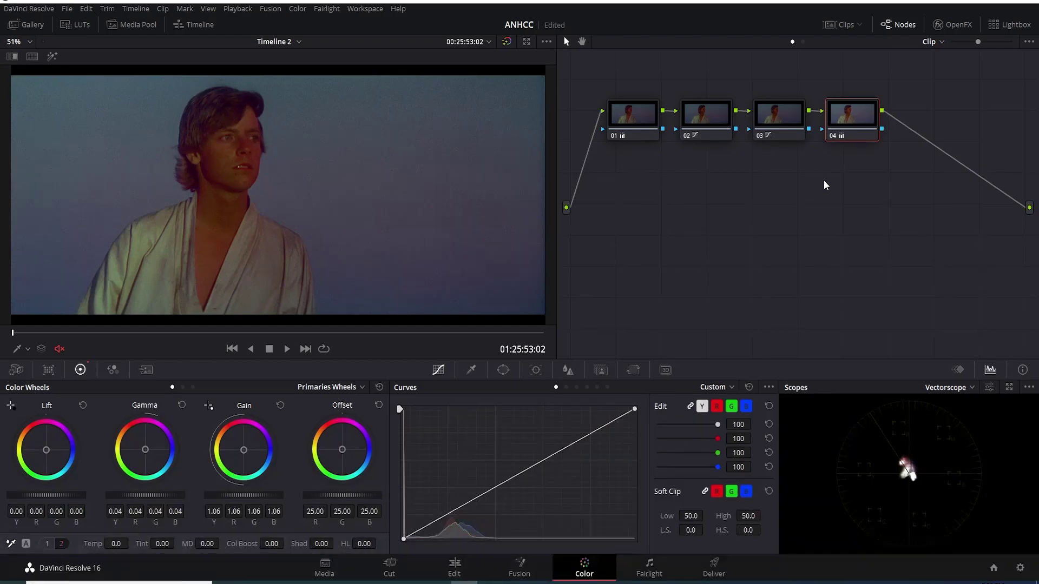
key("alt+s")
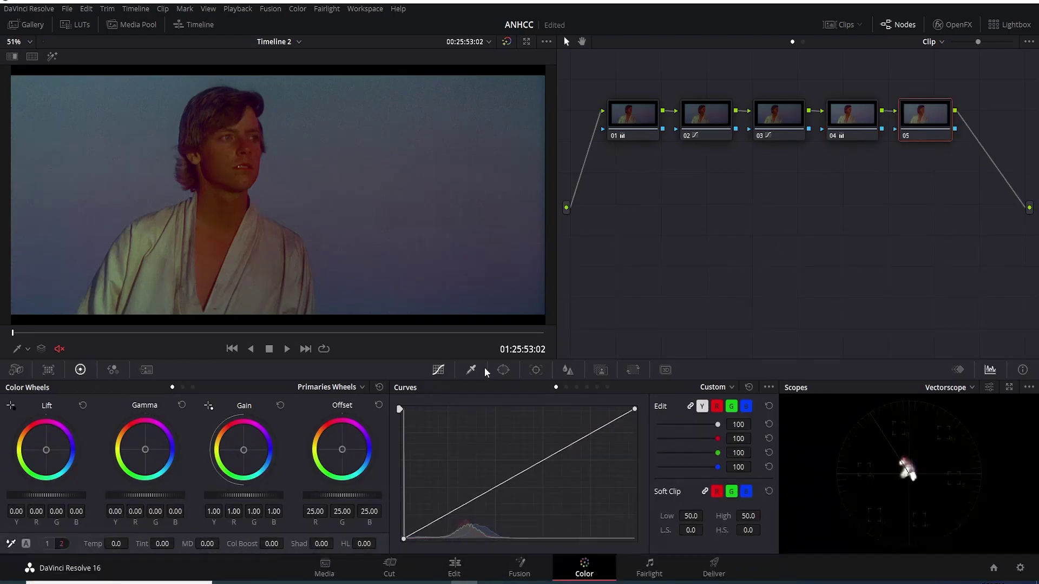
Step: Draw a four-point Curve window around a patch of Luke's cheek
left_click(506, 370)
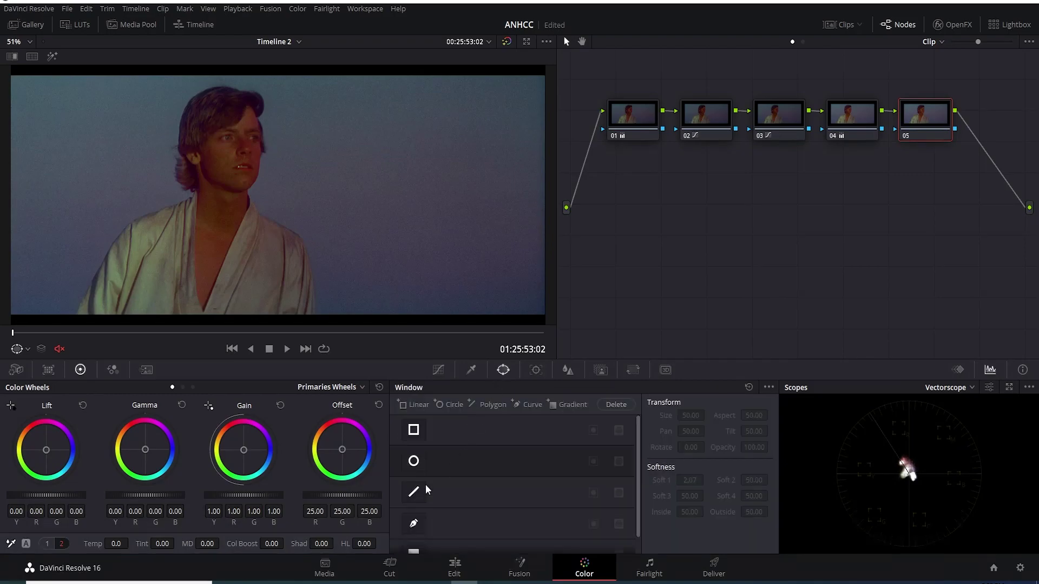
left_click(414, 524)
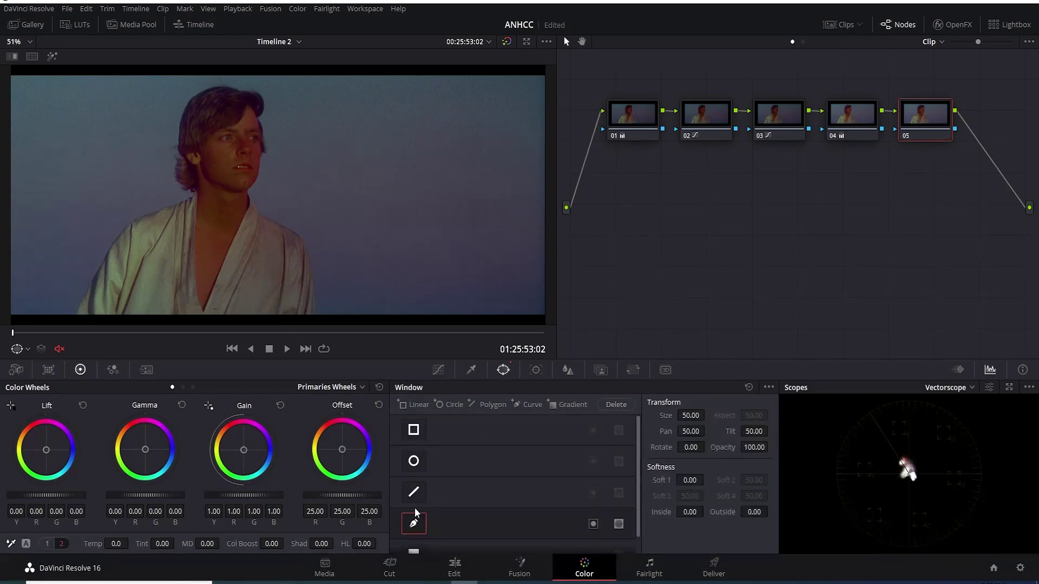
left_click(213, 143)
left_click(207, 172)
left_click(223, 180)
left_click(234, 153)
left_click(213, 143)
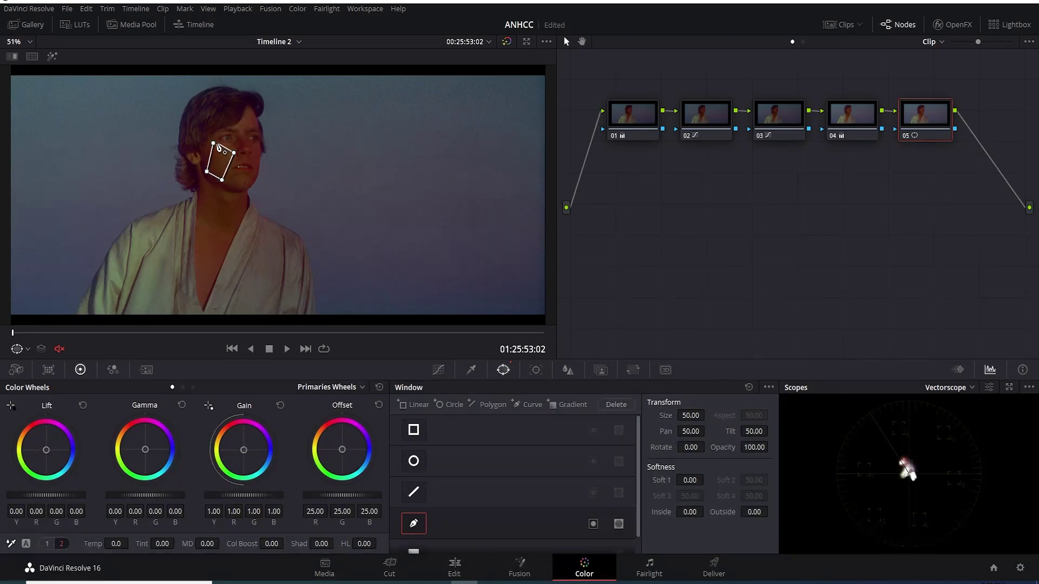
Step: Keep split screen off and preview the cheek patch as a Highlight matte
left_click(31, 58)
left_click(31, 56)
left_click(52, 56)
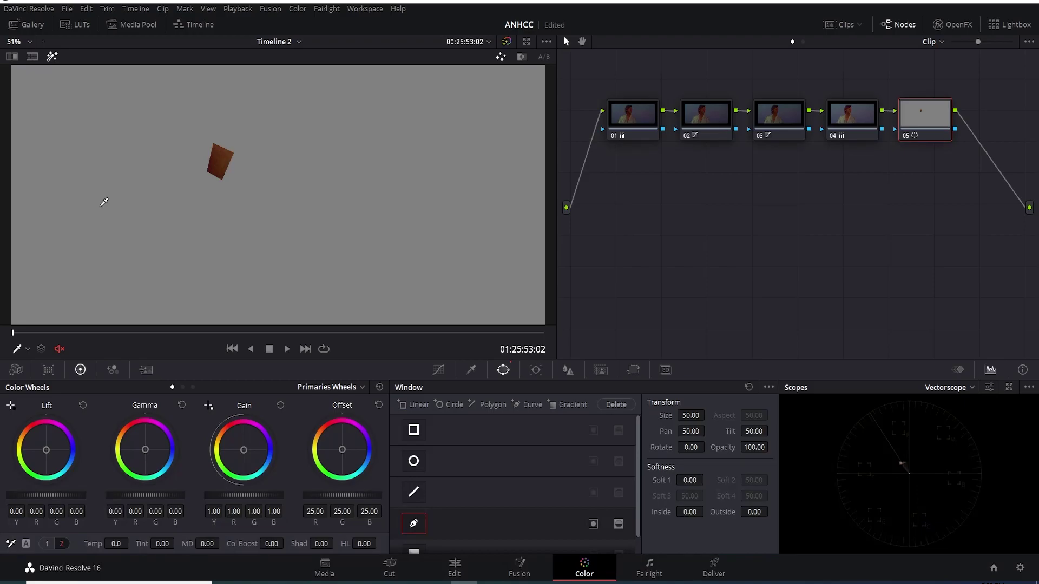
left_click(436, 370)
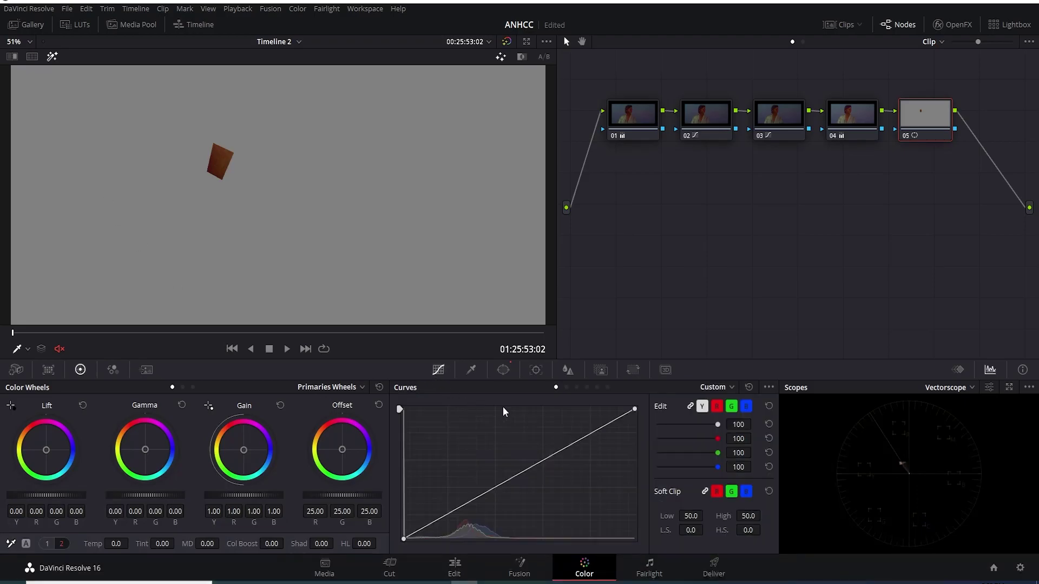
left_click(566, 388)
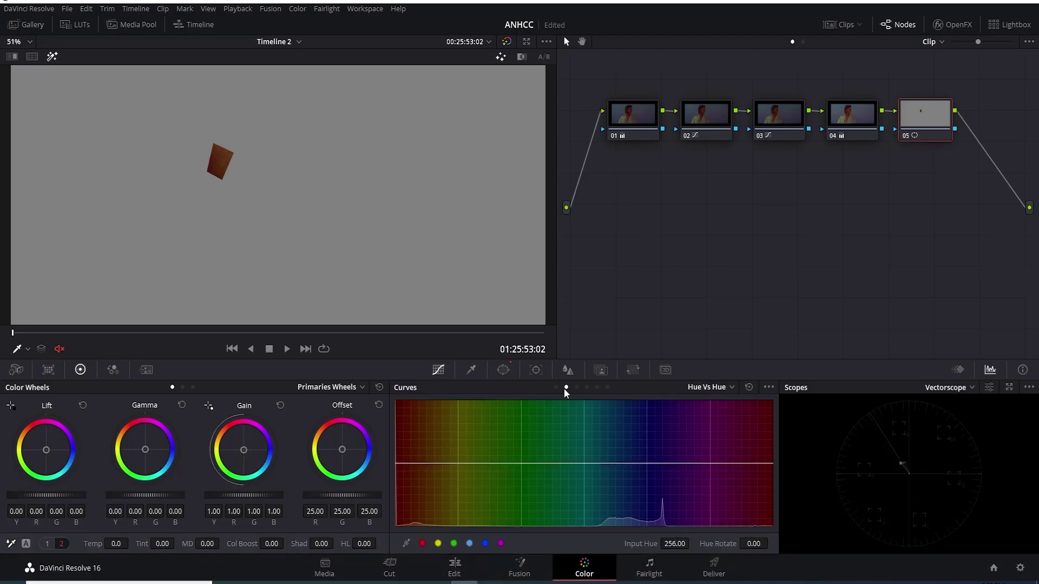
Step: Dip the Hue vs Hue curve near hue 291 (Hue Rotate about -1.61), then disable the cheek window
left_click(223, 159)
left_click_drag(419, 464, 418, 462)
left_click_drag(419, 462, 419, 466)
left_click(459, 463)
left_click_drag(433, 464, 434, 472)
left_click(503, 370)
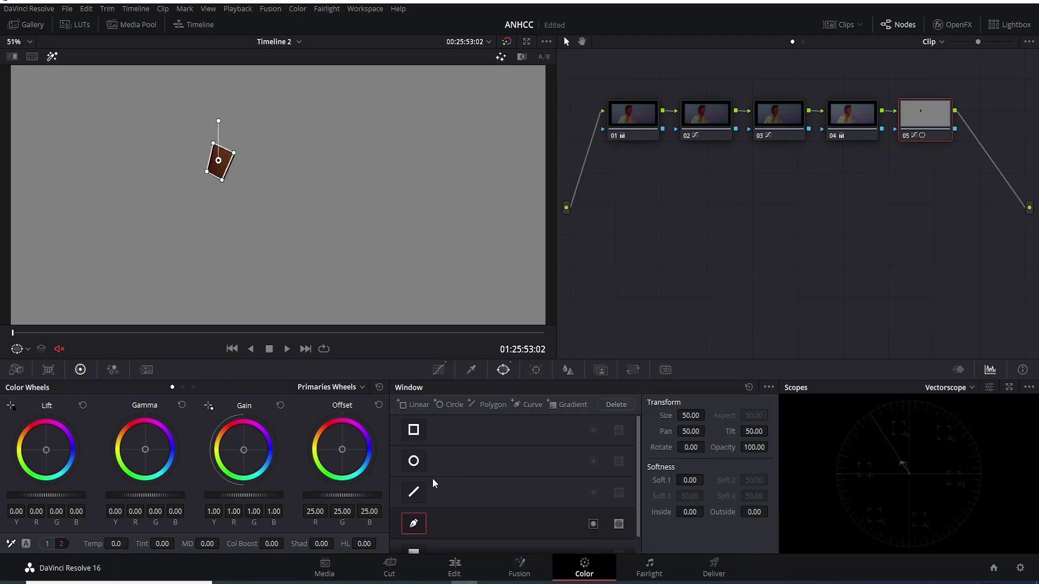
left_click(412, 530)
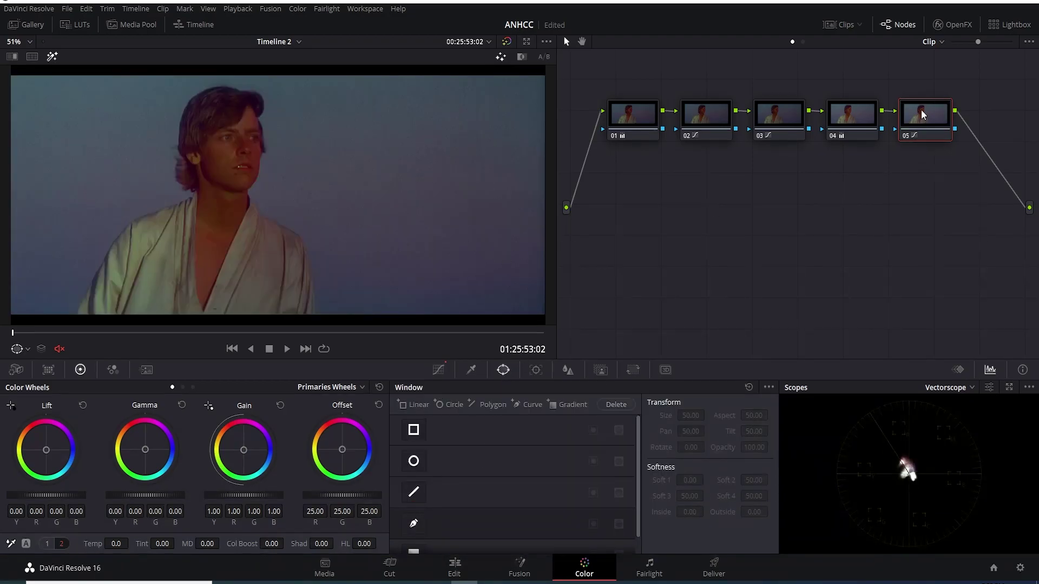
Step: Toggle node 05 off and on, reset its grade, and show the HSL qualifier
key("ctrl+d")
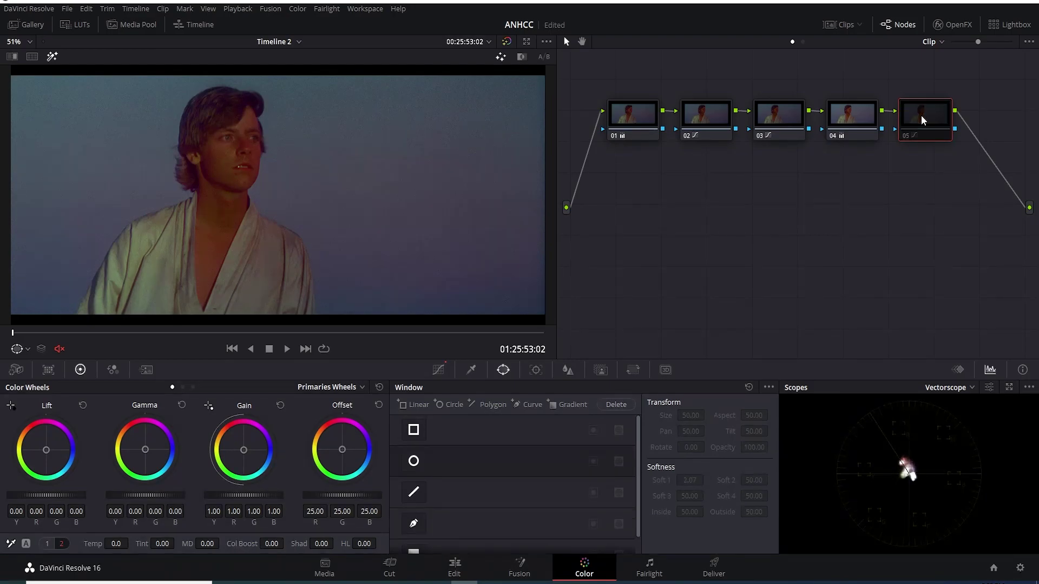
key("ctrl+d")
right_click(929, 125)
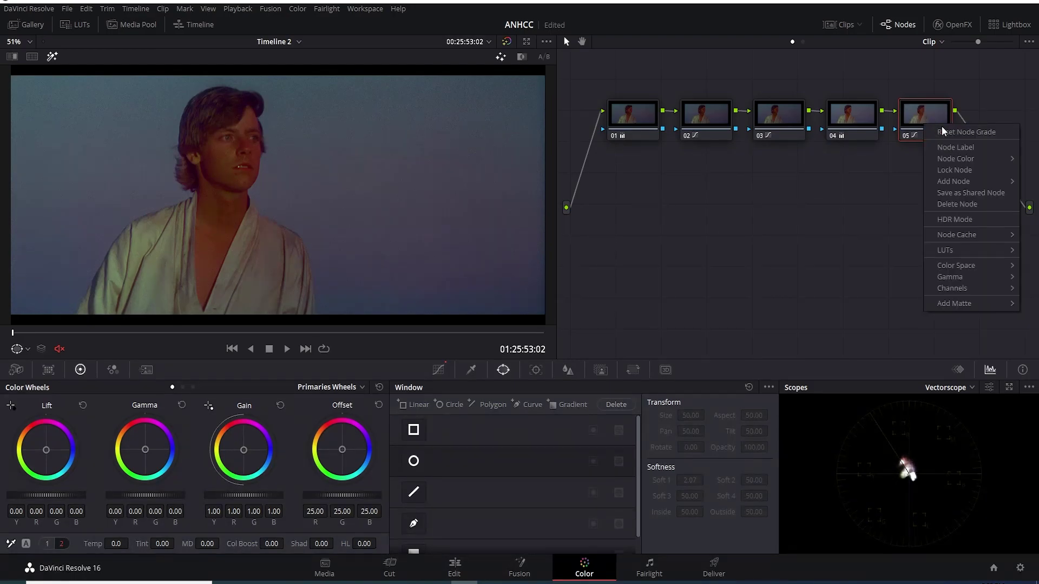
left_click(943, 127)
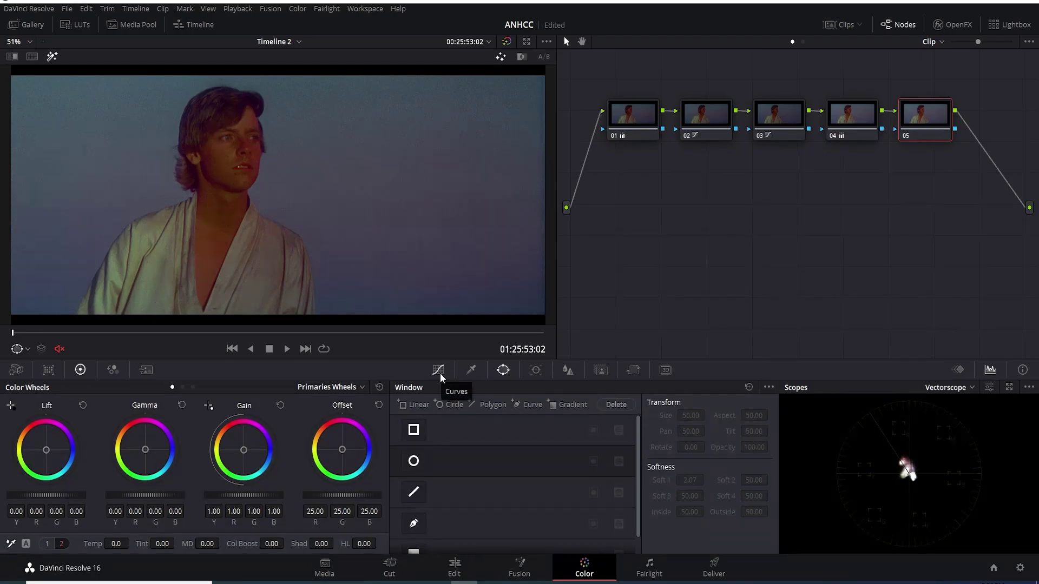
left_click(471, 369)
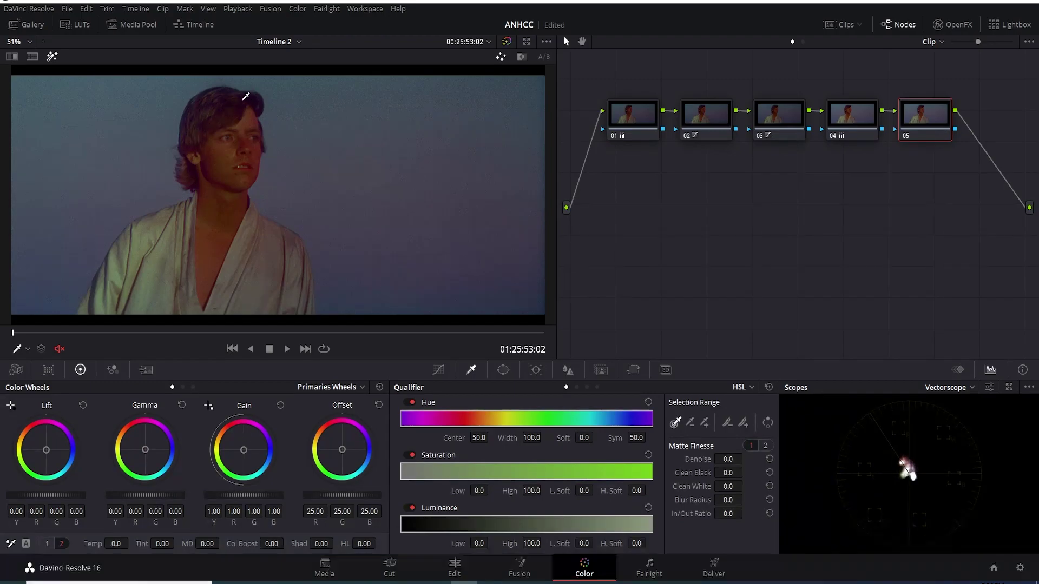
Step: Sample Luke's hair and refine node 05's key to hue 11.3 and luminance 44.0–53.7
left_click(188, 118)
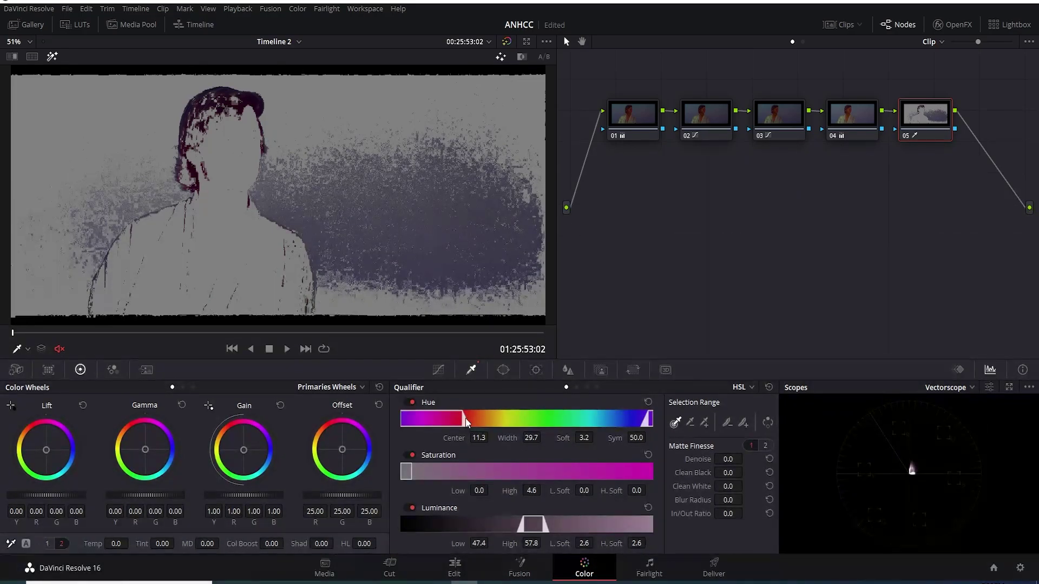
mouse_move(462, 417)
left_mouse_down()
mouse_move(478, 419)
mouse_move(470, 421)
left_mouse_up()
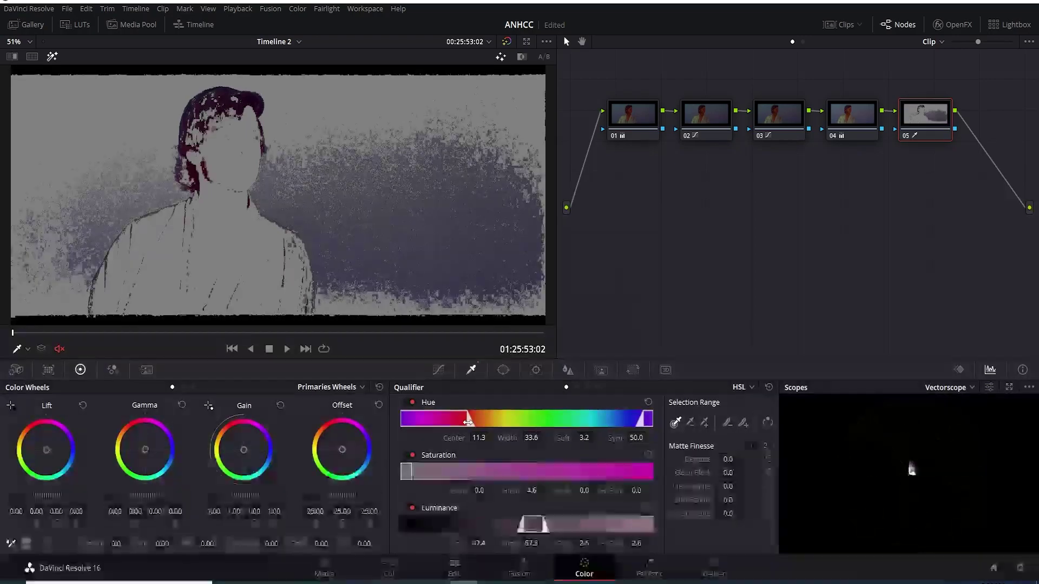
mouse_move(535, 525)
left_mouse_down()
mouse_move(552, 526)
mouse_move(527, 529)
left_mouse_up()
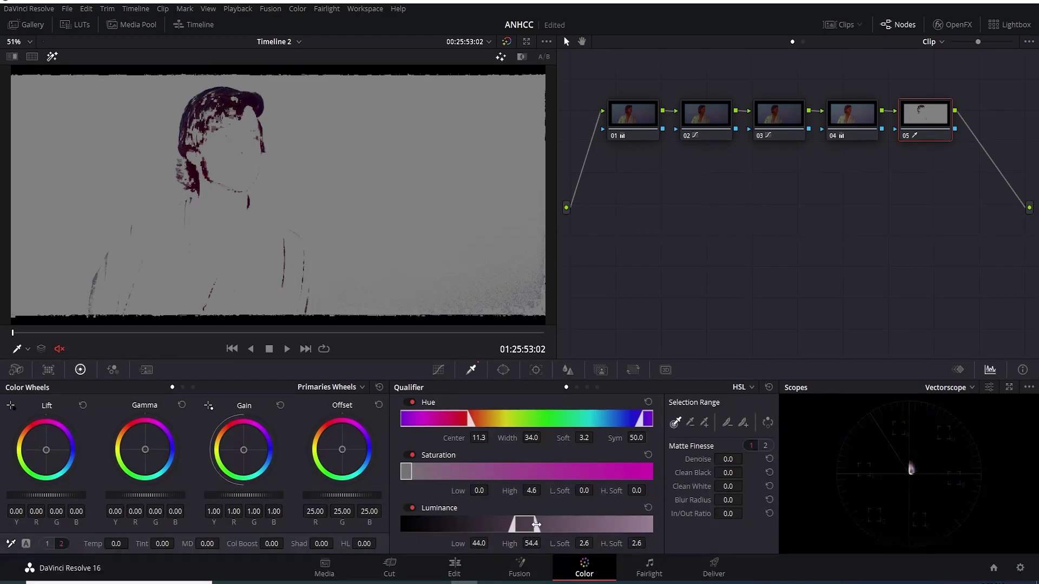
left_click_drag(535, 525, 534, 525)
type("20")
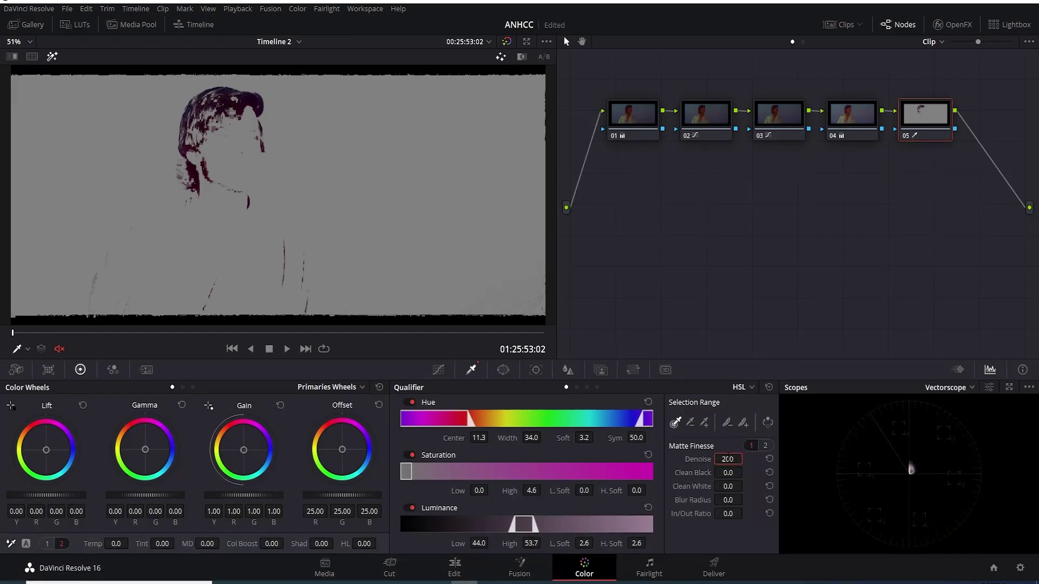
Step: Denoise the matte to 20 and shift the keyed area to Temp 500, Tint -30.5
key("BackSpace")
key("Return")
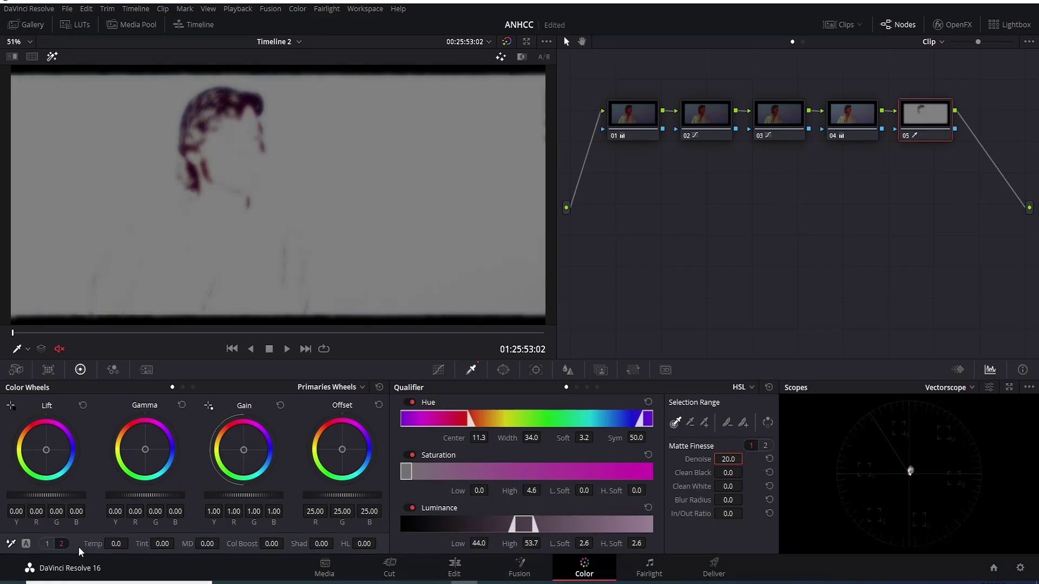
left_click_drag(89, 545, 130, 544)
left_click_drag(144, 543, 177, 543)
Step: Lower node 05's gamma to -0.05 and Col Boost to -10, toggling it to compare
left_click(51, 57)
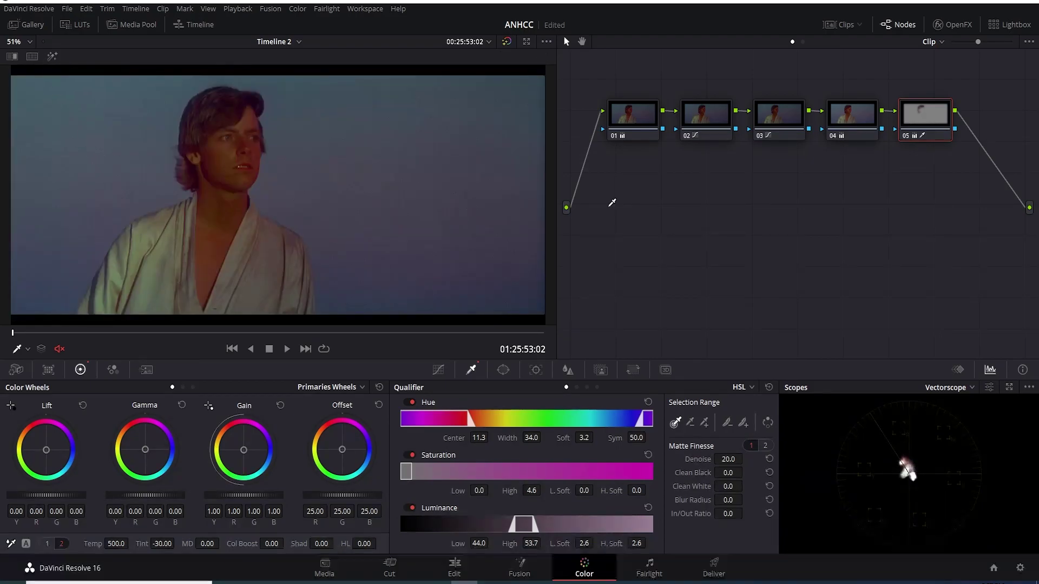
key("ctrl+d")
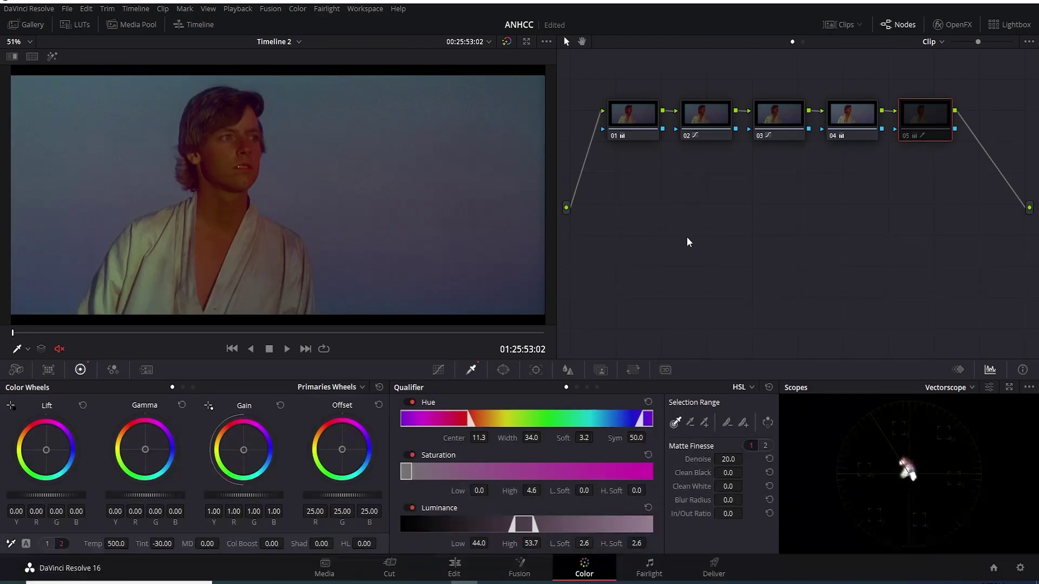
key("ctrl+d")
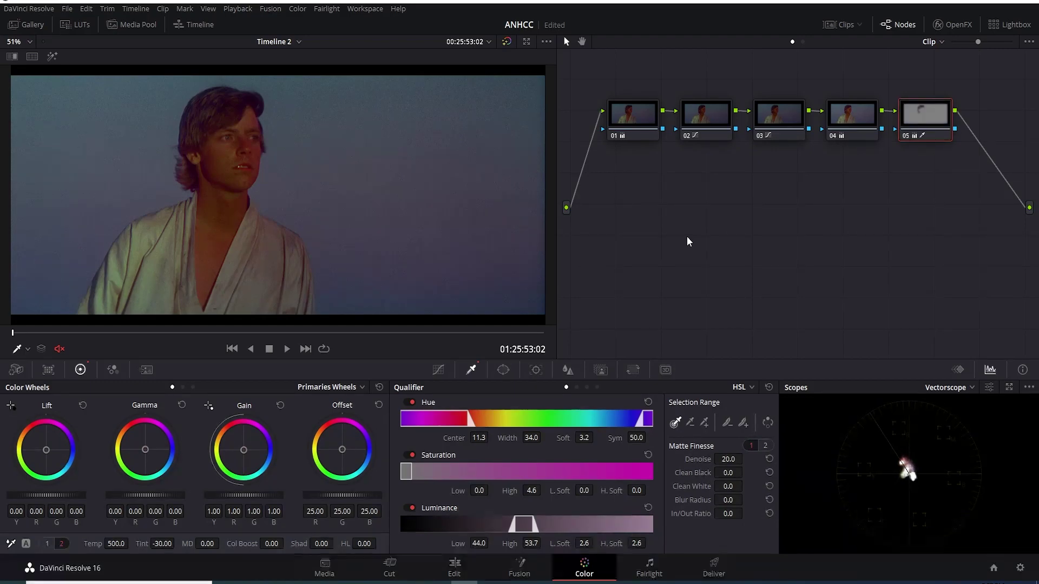
key("ctrl+d")
key("ctrl+d")
left_click_drag(156, 496, 140, 496)
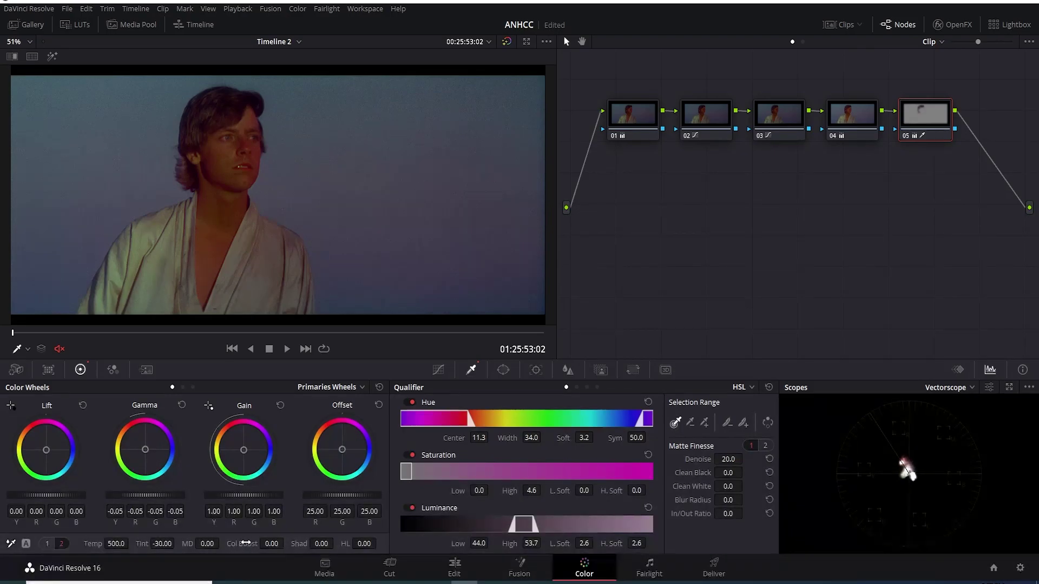
left_click_drag(245, 543, 229, 543)
left_click_drag(238, 543, 245, 543)
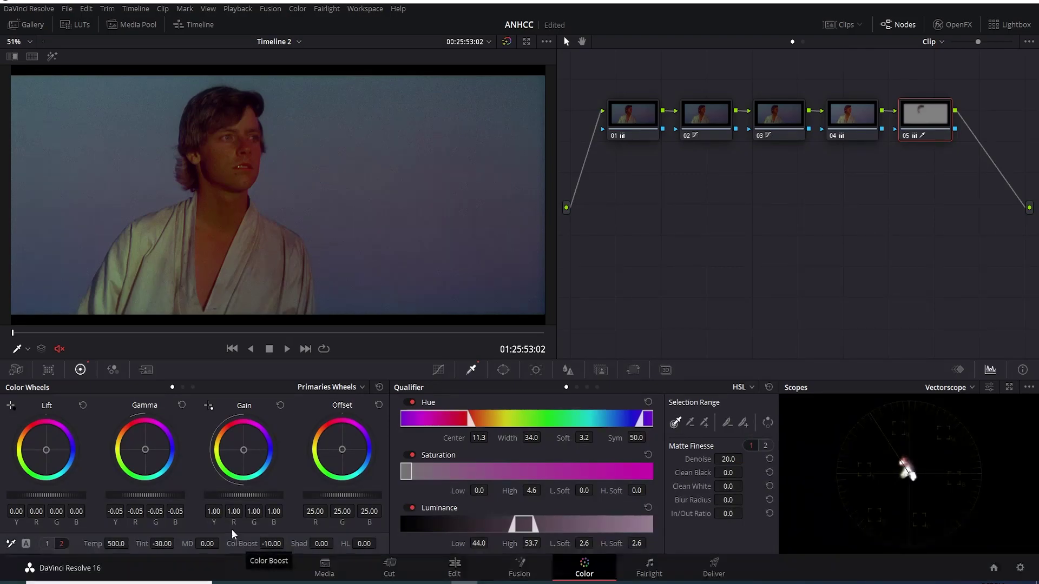
Step: Compare node 05 off, then add serial node 06 and place it below the chain
key("ctrl+d")
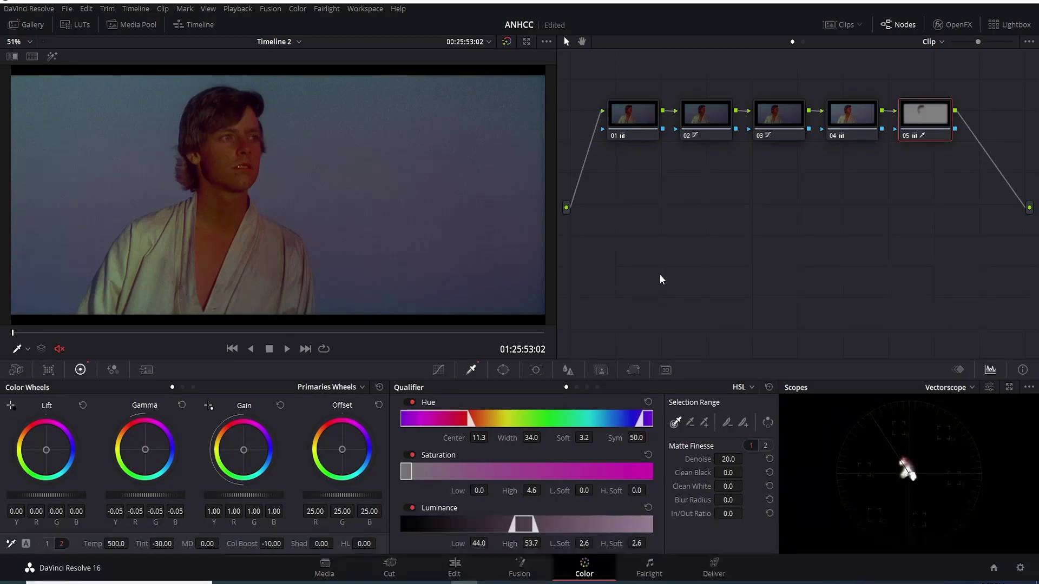
key("alt+s")
left_click_drag(1005, 116, 634, 190)
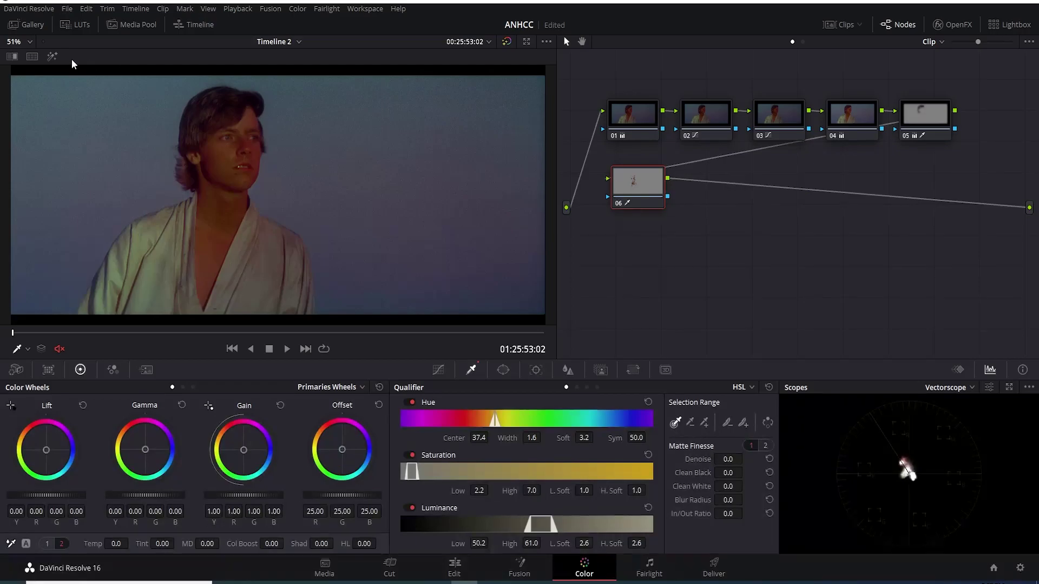
Step: With Highlight on, add samples of Luke's face, skin and hair to node 06's key
left_click(53, 57)
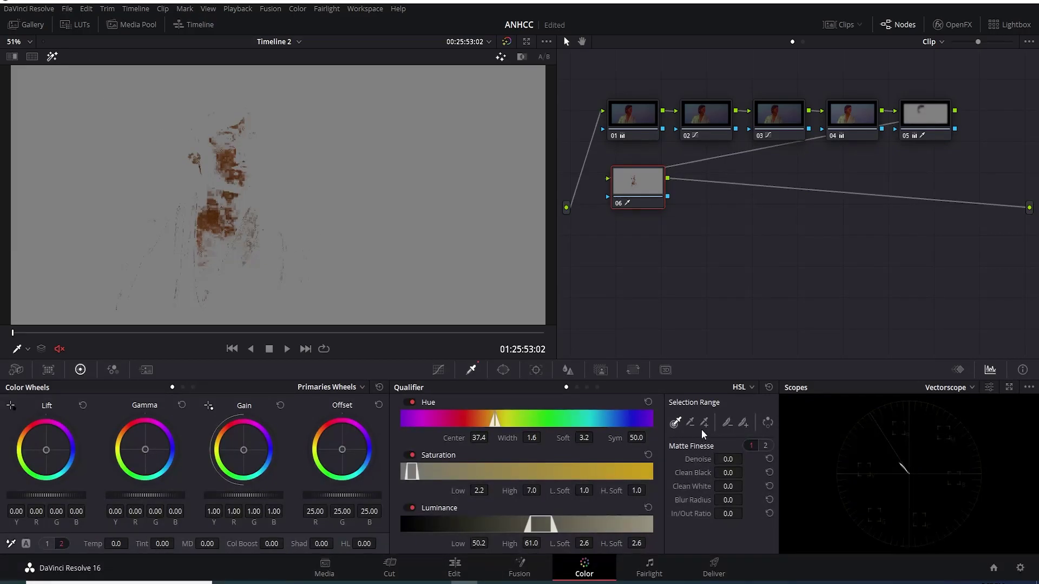
left_click(702, 423)
left_click(220, 250)
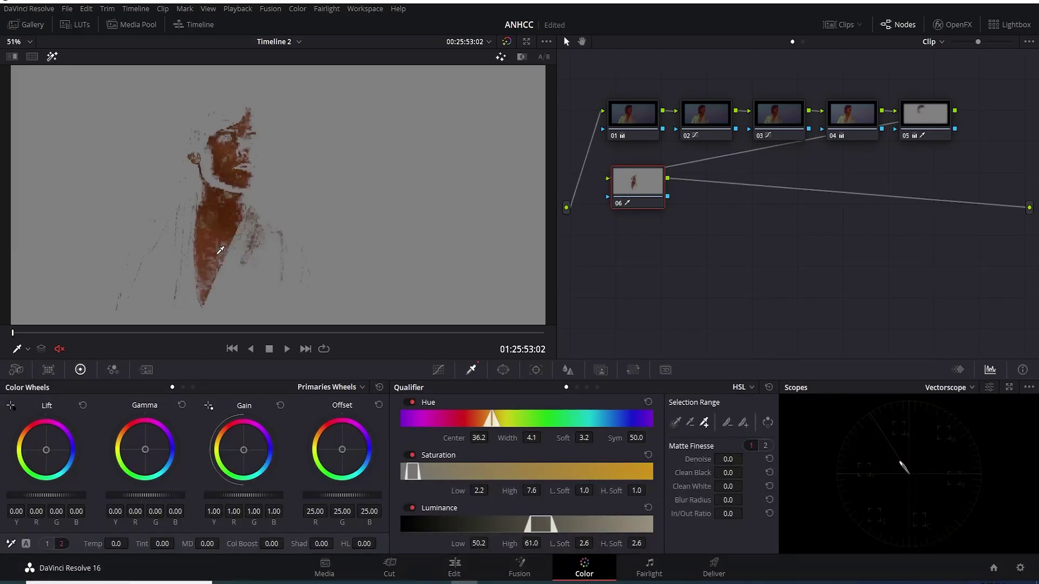
left_click(213, 157)
left_click(264, 158)
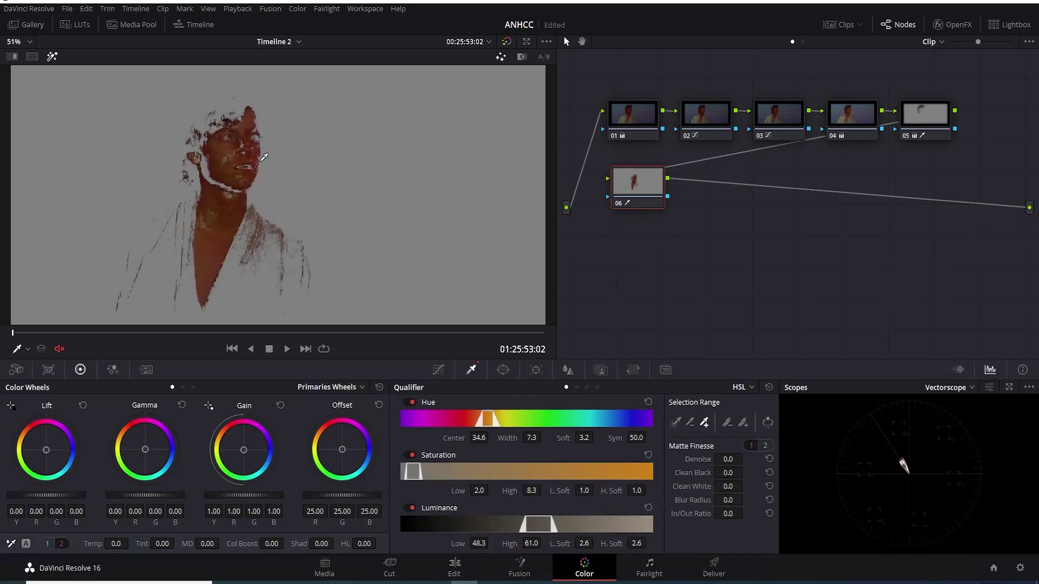
left_click(263, 156)
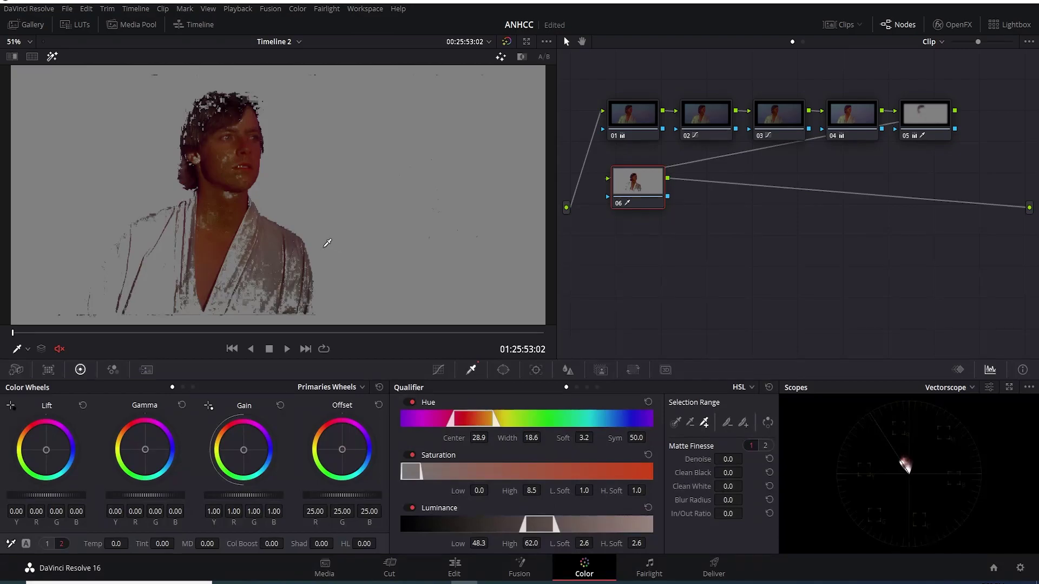
Step: Trim the key to hue 28.9, saturation 2.8–9.1, luminance 48.3–57.5, with matte denoise 20
left_click_drag(450, 418, 446, 418)
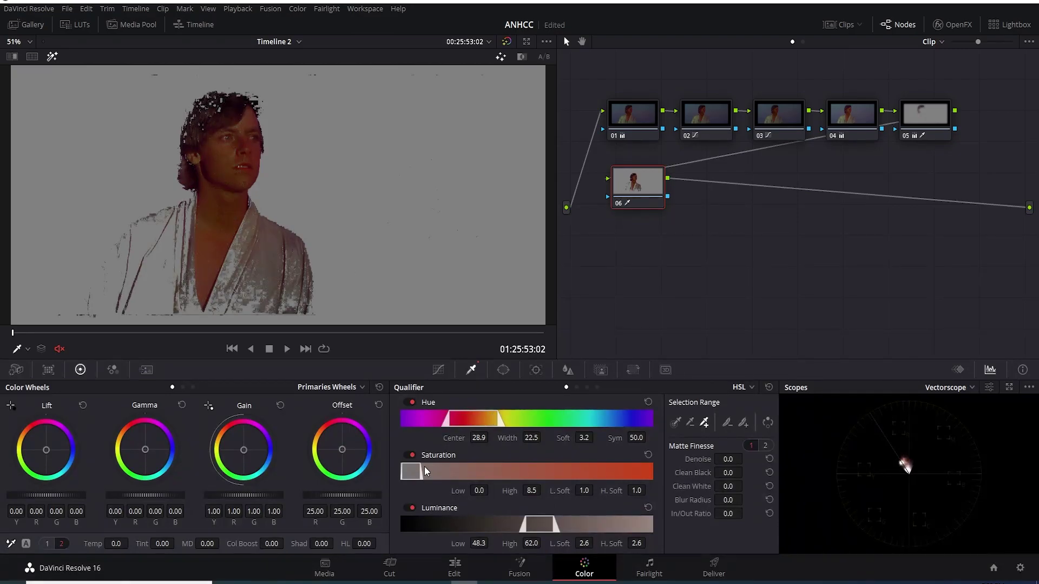
left_click_drag(403, 472, 409, 470)
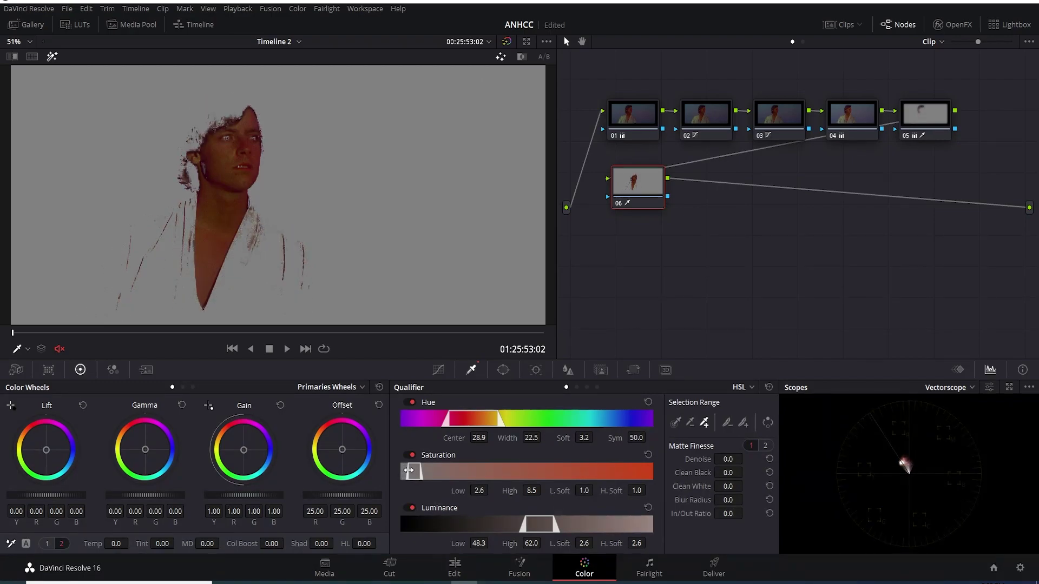
left_click_drag(410, 471, 408, 470)
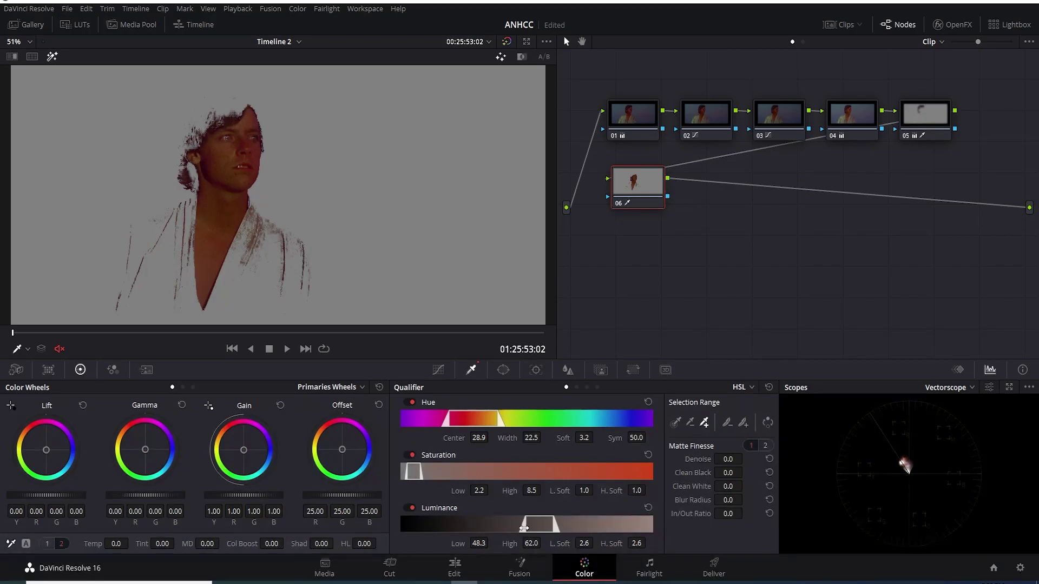
left_click_drag(523, 528, 542, 528)
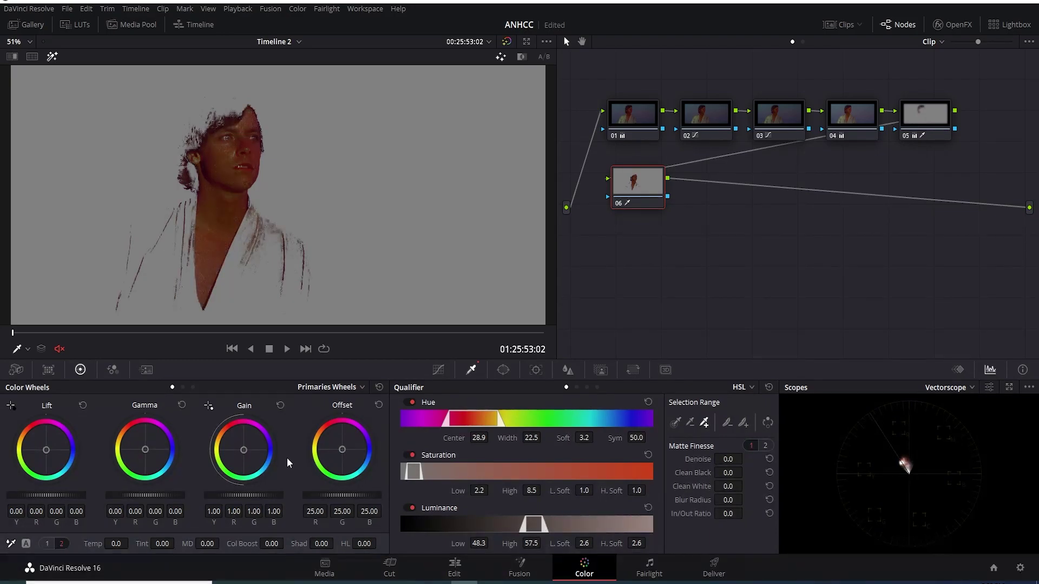
left_click_drag(409, 472, 416, 474)
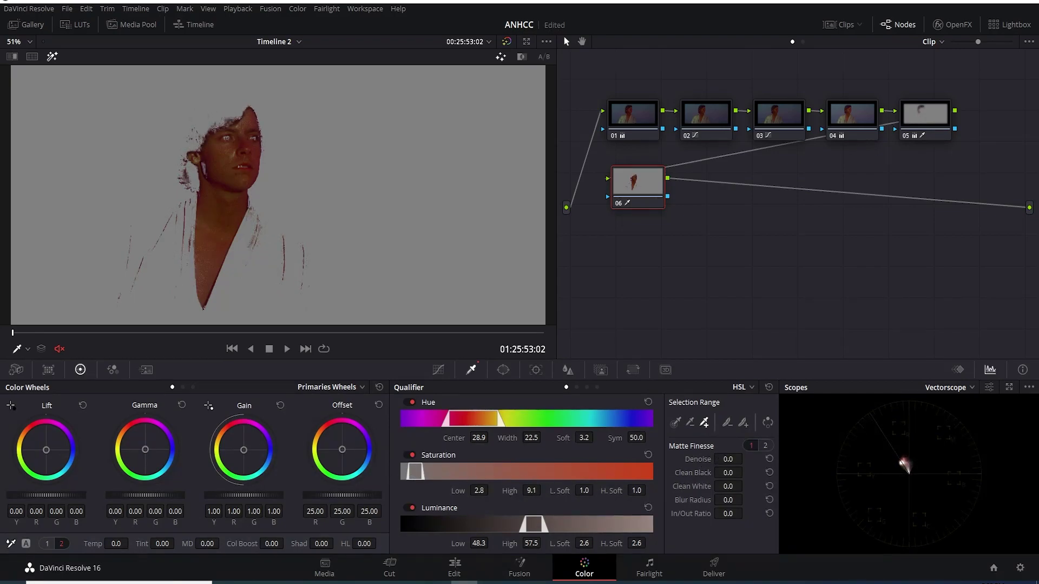
type("20")
key("Return")
left_click(51, 56)
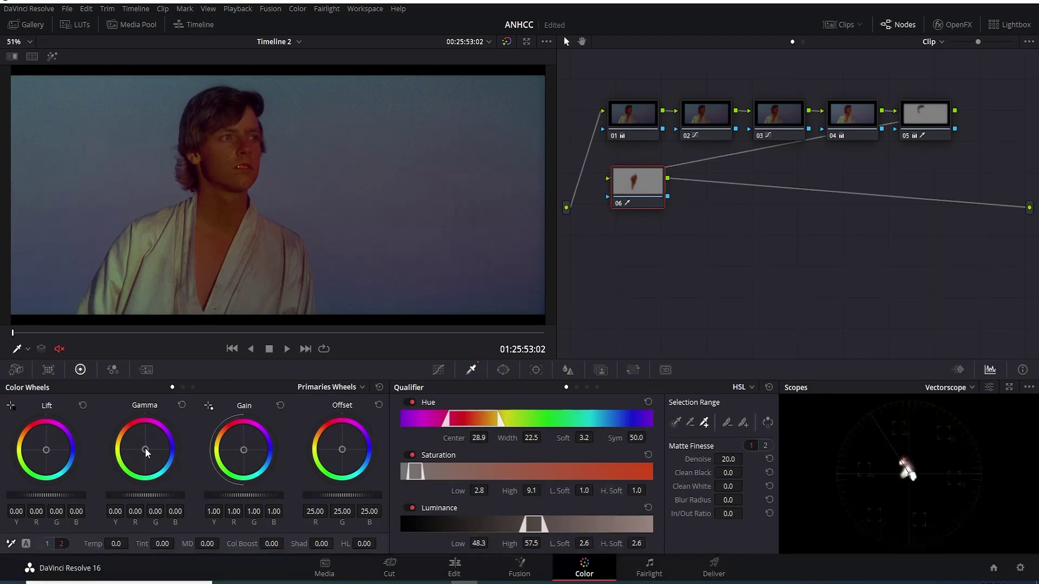
Step: Set node 06's Gain to R 0.98, G 1.02, B 0.88 in split-screen, then play
left_click_drag(145, 448, 146, 451)
left_click(33, 56)
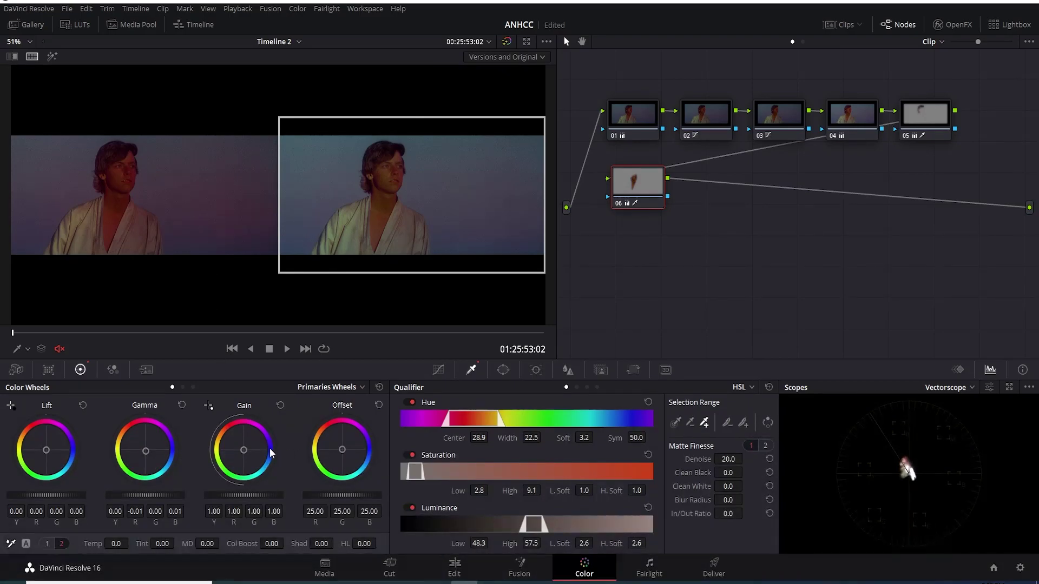
left_click_drag(244, 448, 242, 451)
left_click_drag(242, 450, 242, 450)
key("space")
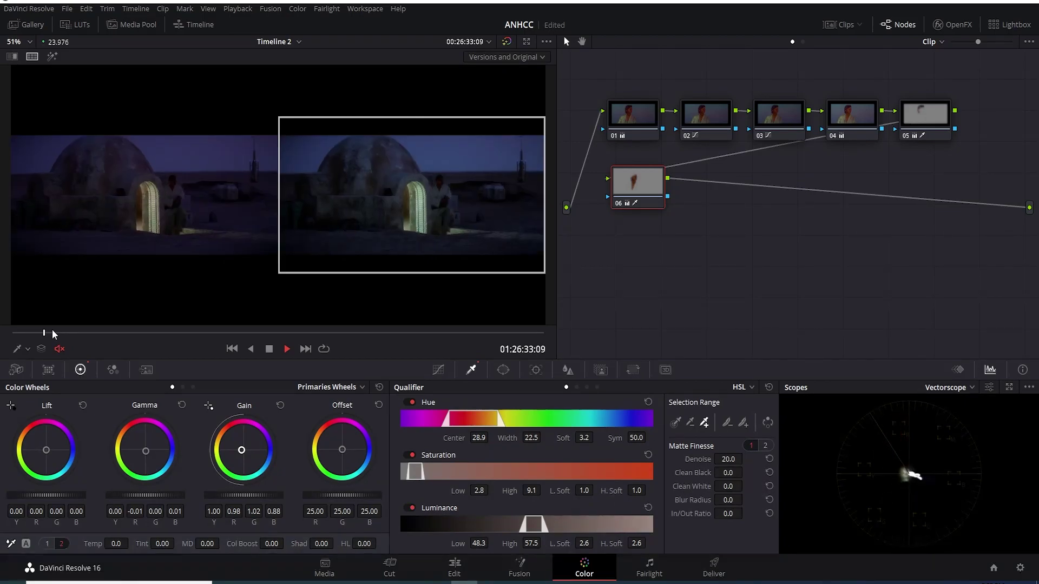
Step: Stop playback and step back through the shots to the Luke sunset clip
key("space")
key("Left")
key("Left")
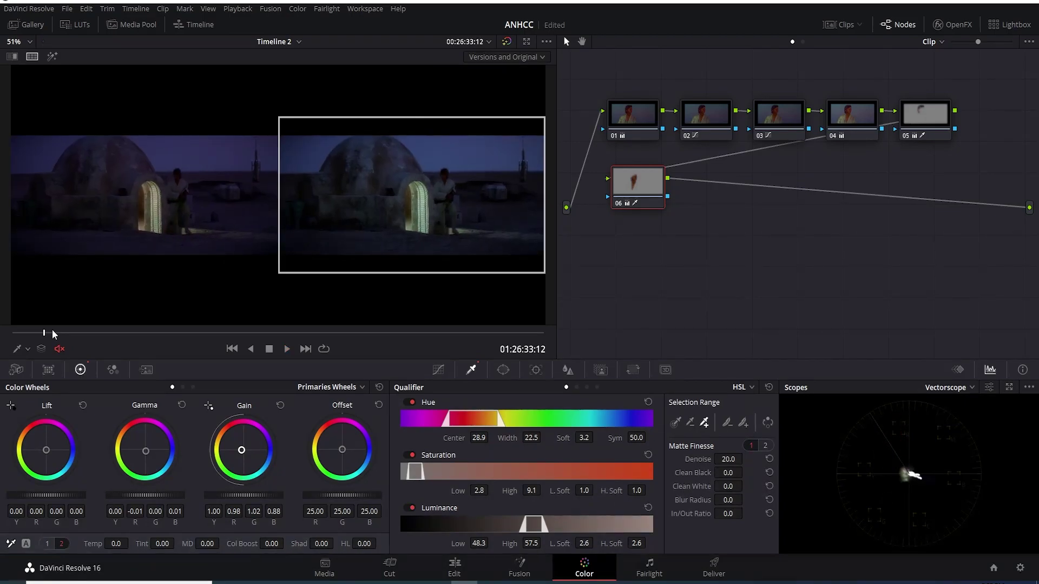
key("Left")
key("Left")
key("Left")
key("Left")
key("Left")
key("Left")
key("Left")
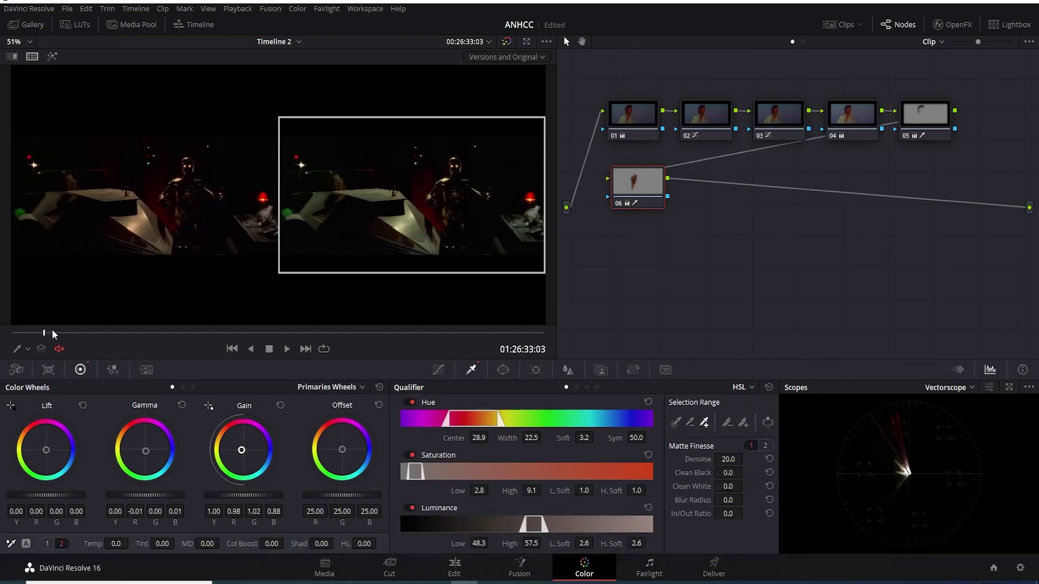
key("Right")
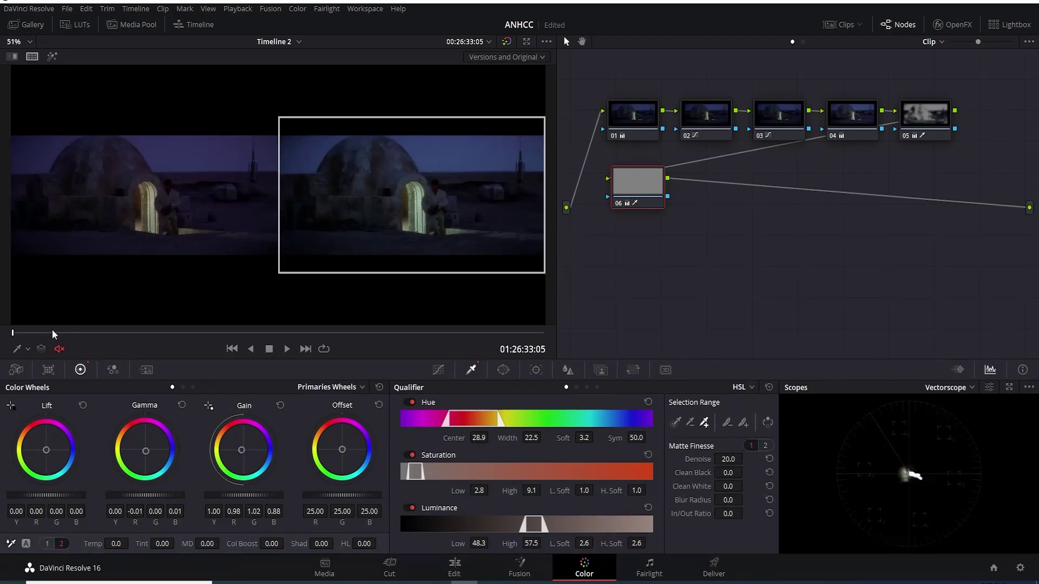
key("Left")
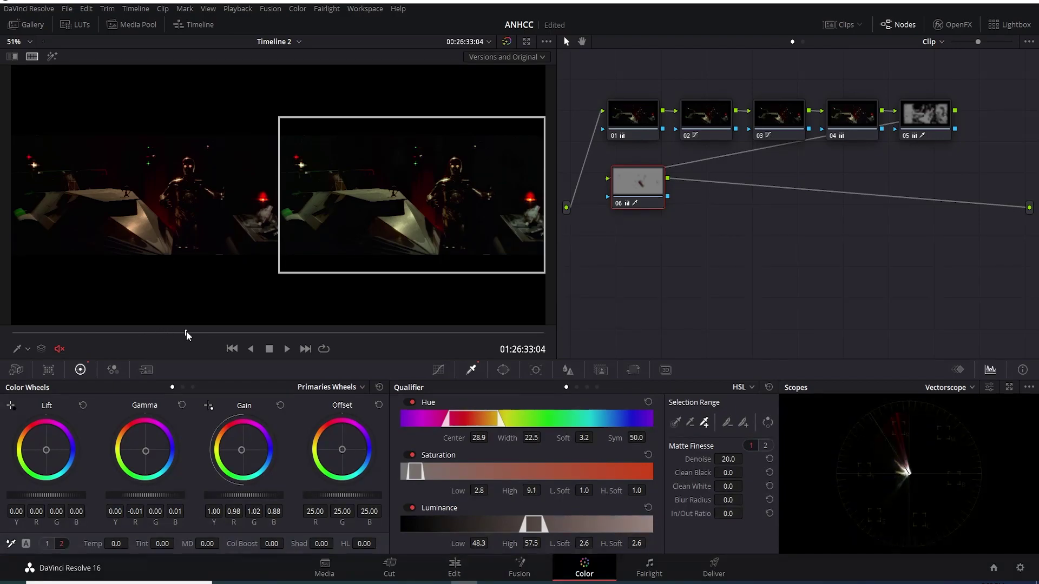
left_click_drag(186, 333, 6, 346)
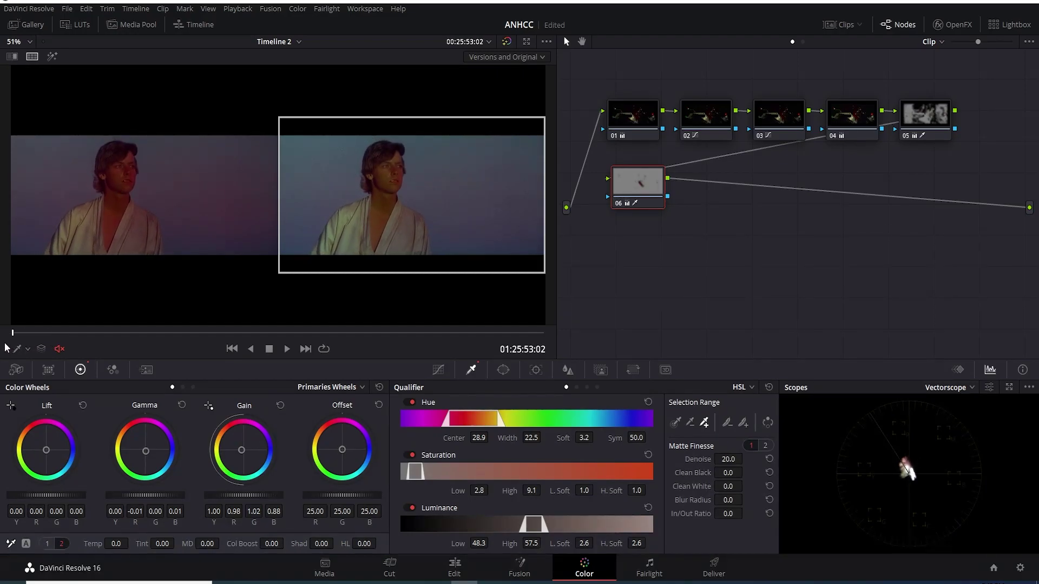
key("Left")
Step: Go to Luke's close-up at 01:25:45:08, turn off split-screen, and add serial node 05
key("Left")
key("Left")
key("Left")
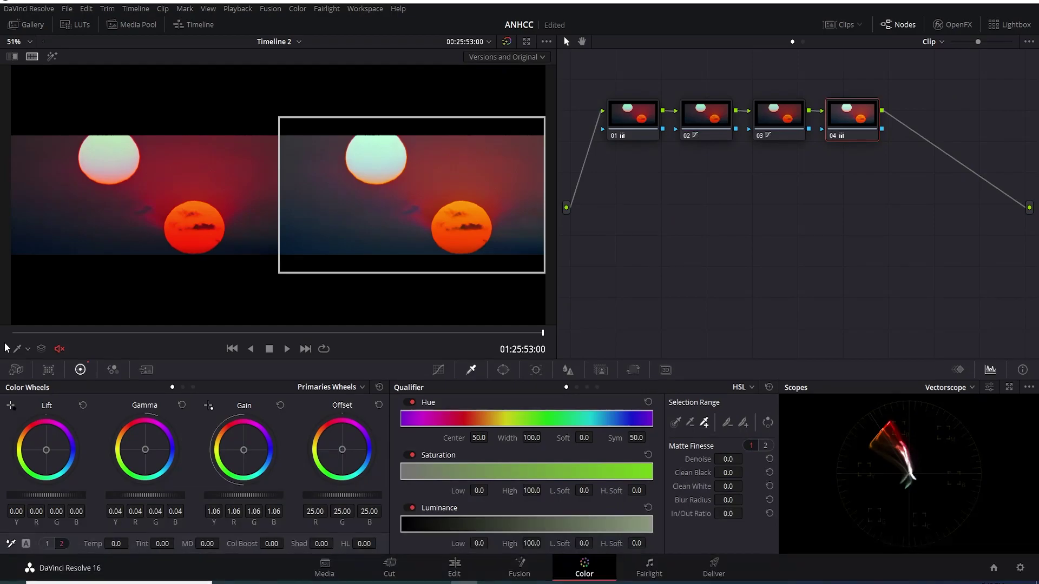
key("Left")
key("Left")
key("Left")
key("Left")
key("Left")
key("Left")
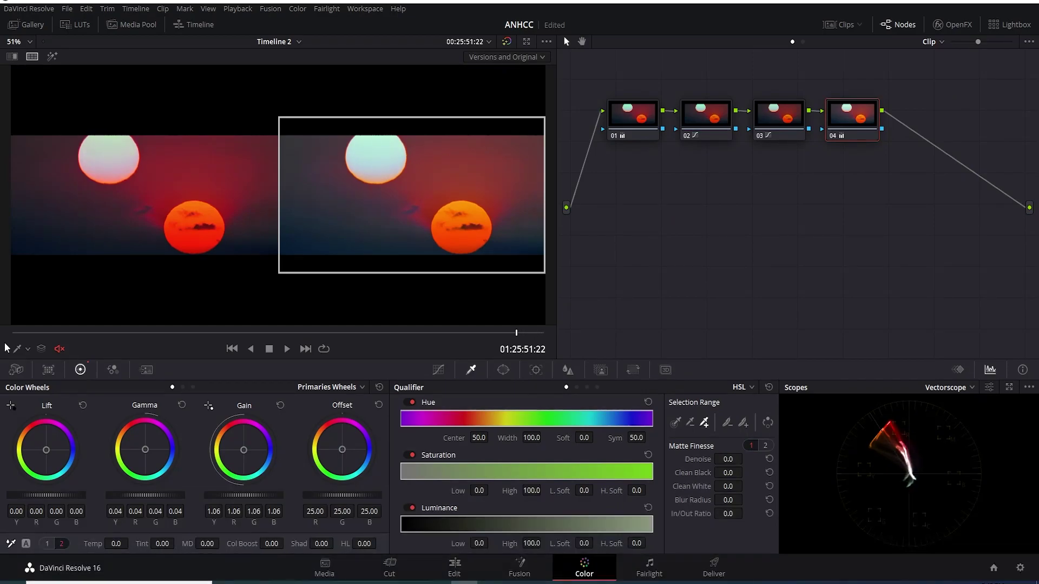
key("Left")
key("Left")
key("Left")
key("Left")
key("Left")
key("Left")
key("Left")
key("Left")
key("Left")
key("Left")
key("Left")
key("Left")
key("Left")
key("Left")
key("Left")
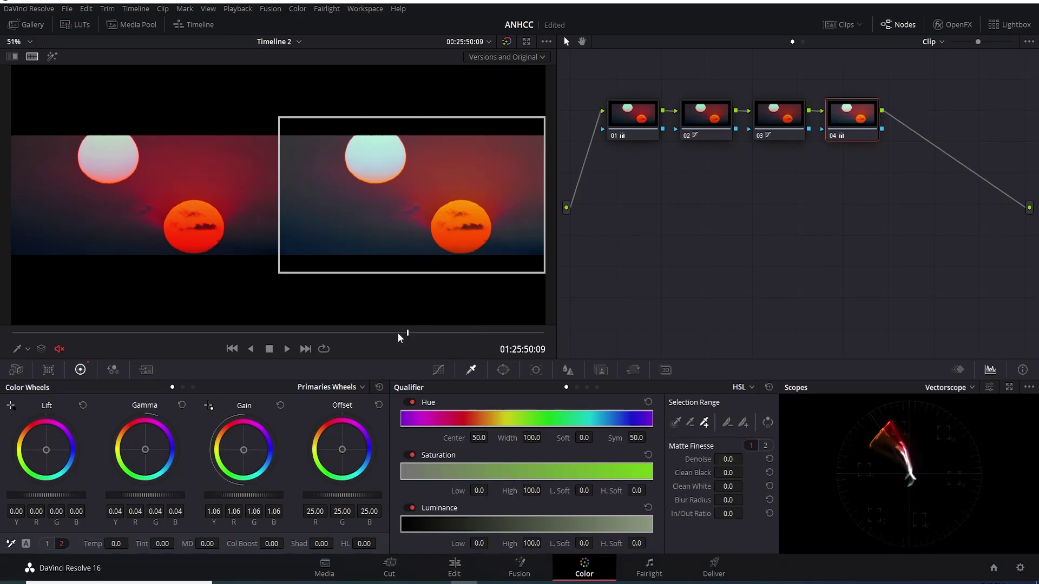
mouse_move(397, 333)
left_mouse_down()
mouse_move(330, 333)
mouse_move(368, 334)
mouse_move(358, 337)
left_mouse_up()
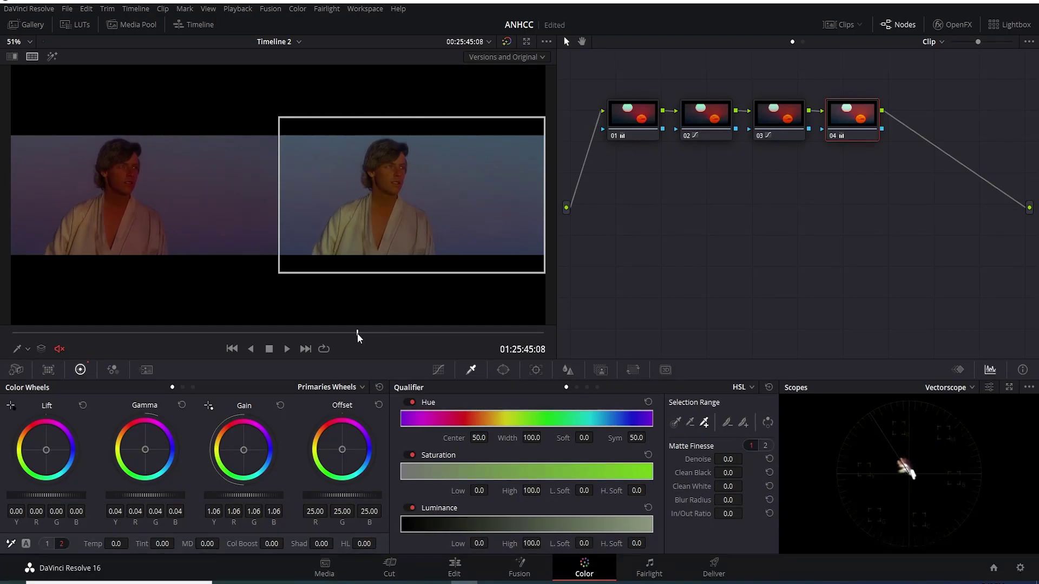
left_click(34, 57)
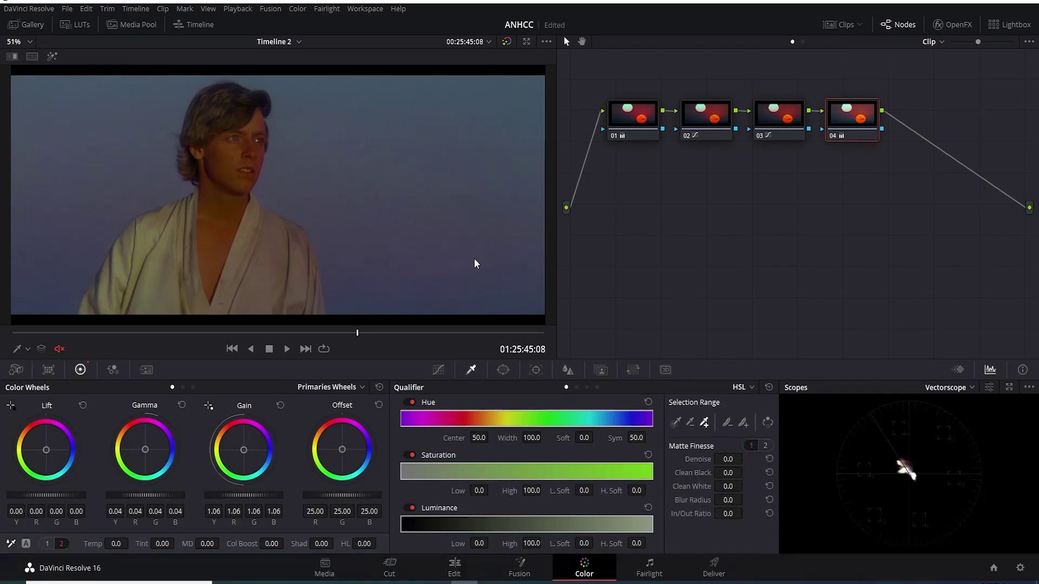
key("alt+s")
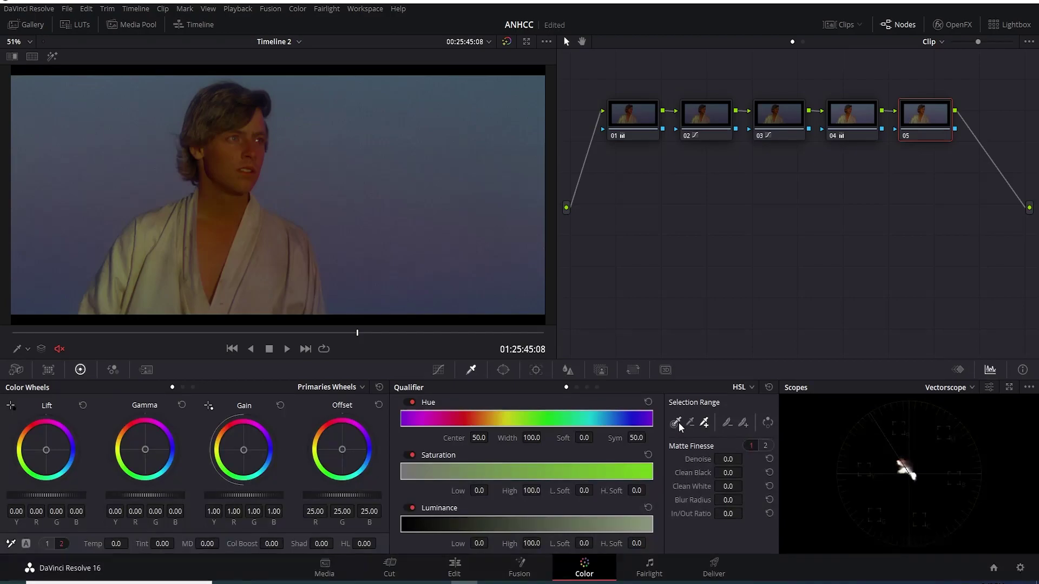
Step: Key Luke's face on node 05: hue 37.4 (width 25.4), saturation 1.4–9.7, luminance 43.6–66.7
left_click(503, 371)
left_click(472, 369)
left_click(231, 154)
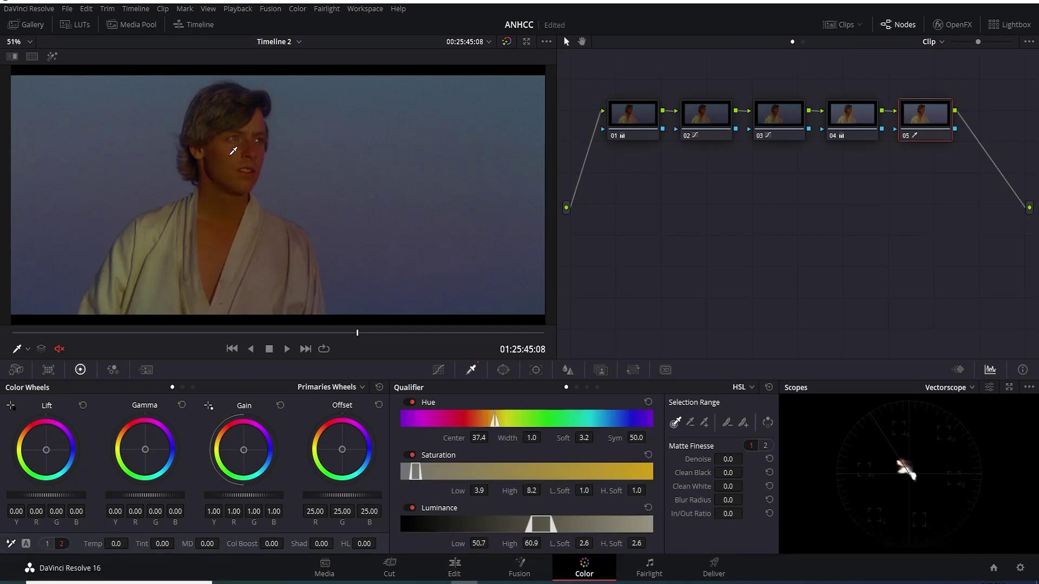
left_click(52, 57)
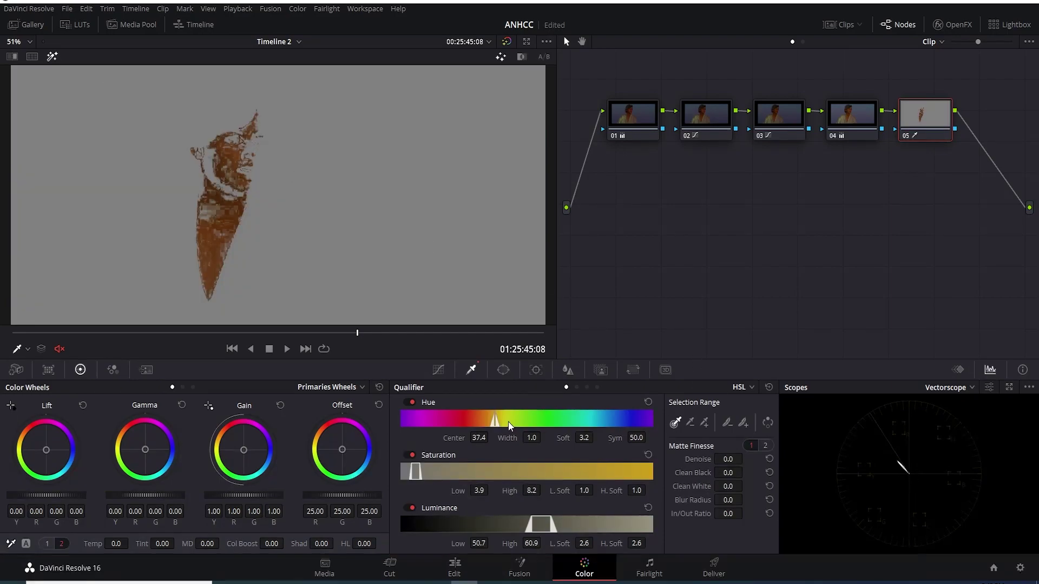
left_click_drag(494, 419, 466, 422)
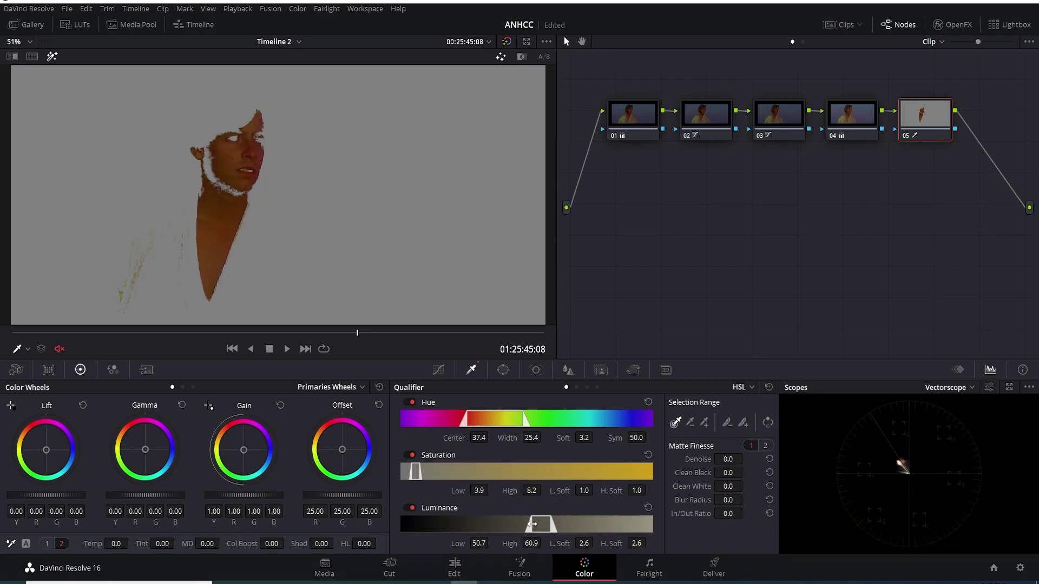
mouse_move(530, 524)
left_mouse_down()
mouse_move(511, 524)
mouse_move(568, 524)
left_mouse_up()
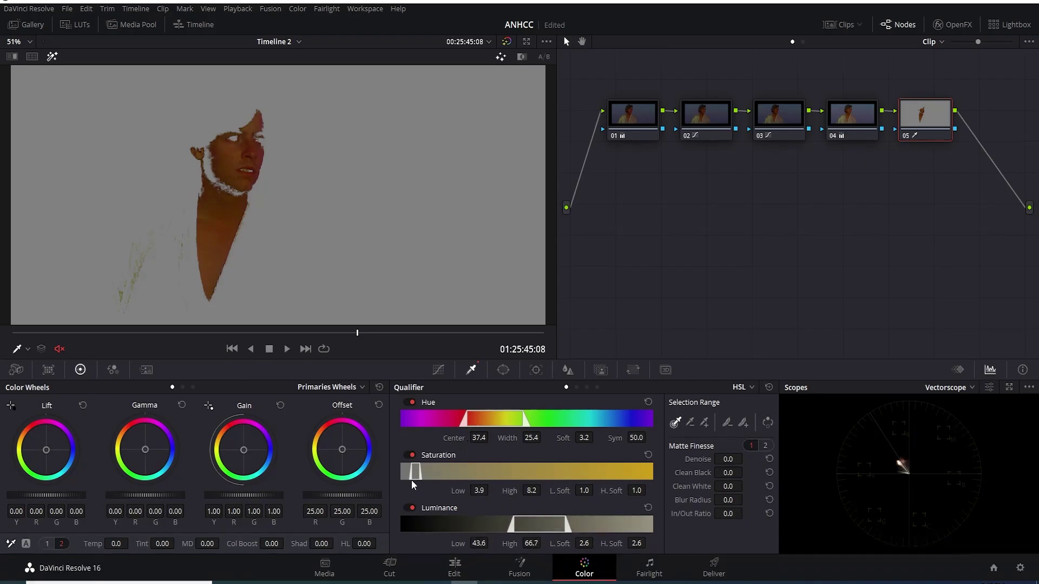
left_click_drag(415, 465, 407, 472)
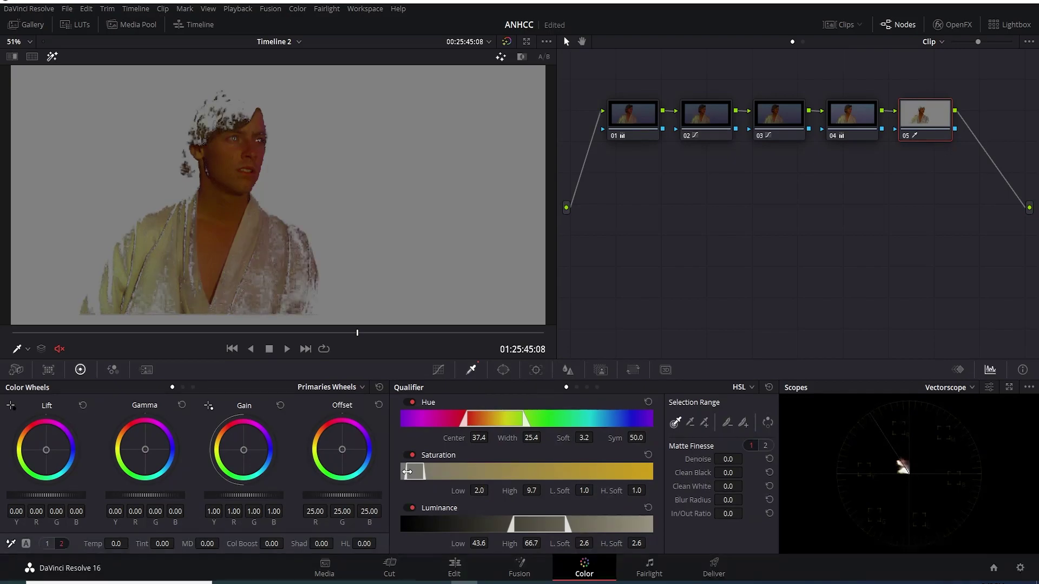
left_click_drag(406, 471, 405, 472)
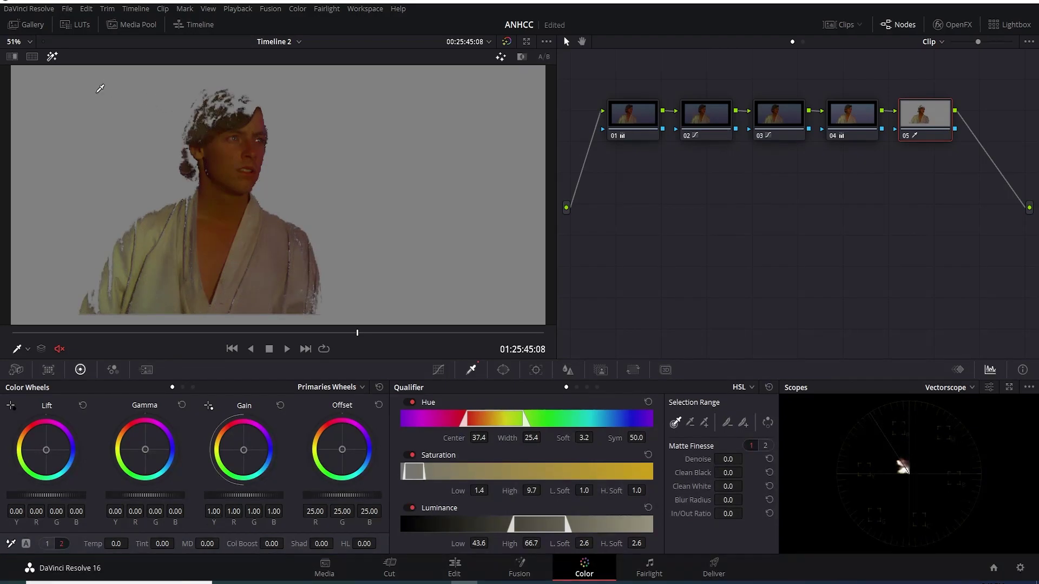
left_click(52, 57)
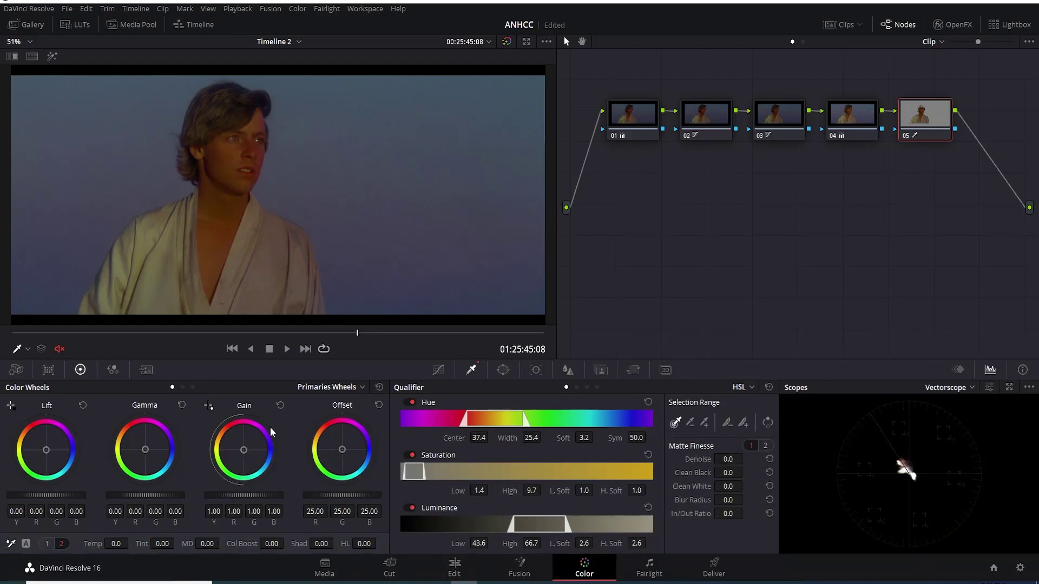
Step: Set the keyed skin's Temp to -1000, undoing an accidental Tint change
mouse_move(115, 543)
left_mouse_down()
mouse_move(132, 544)
mouse_move(103, 544)
left_mouse_up()
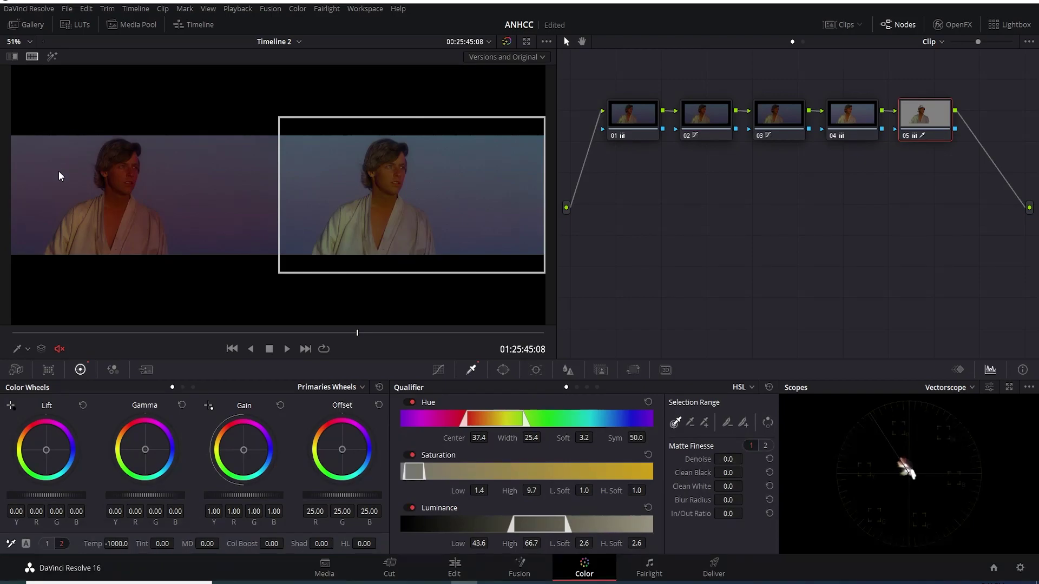
left_click_drag(142, 543, 125, 544)
key("ctrl+z")
Step: Scrub to the desert homestead shot at 01:25:35:16 and add serial node 06
left_click_drag(392, 332, 440, 331)
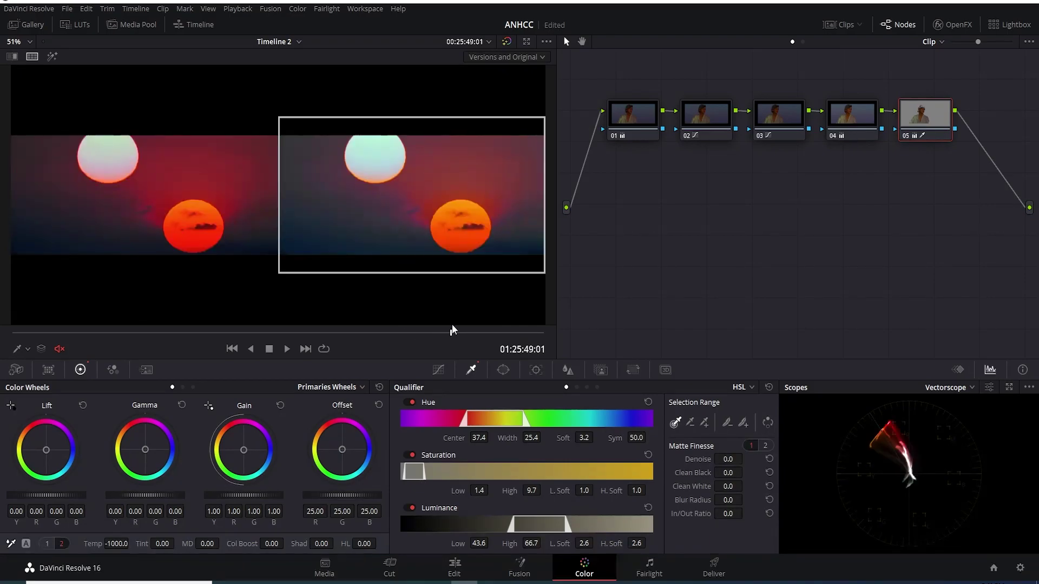
left_click(343, 333)
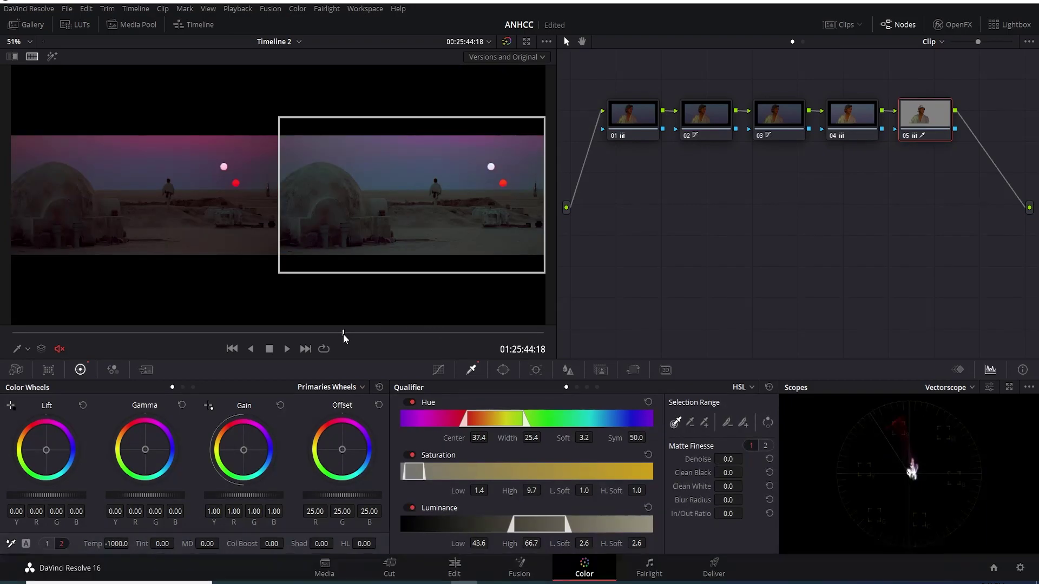
left_click_drag(343, 335, 340, 336)
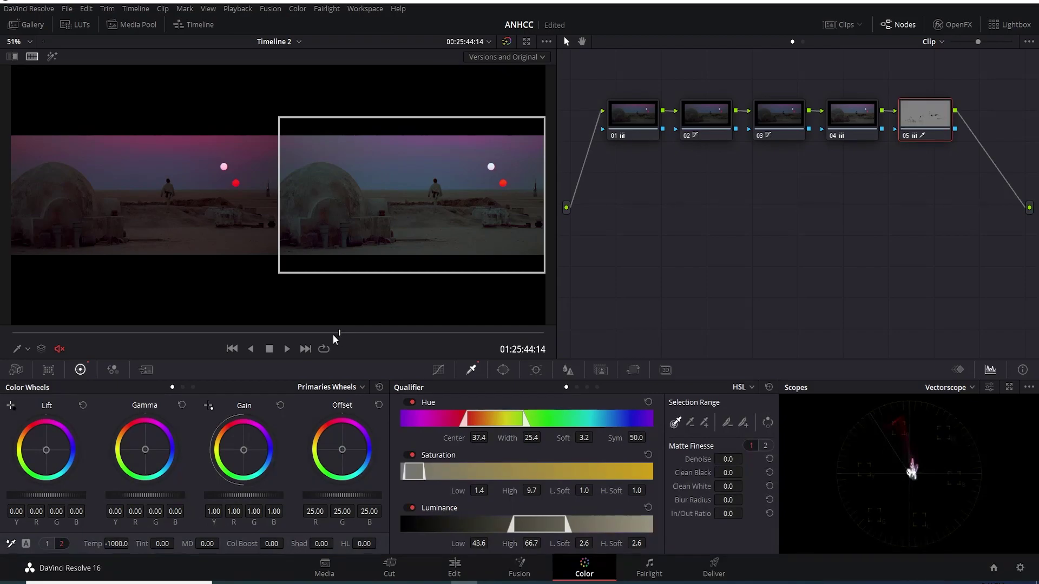
mouse_move(334, 339)
left_mouse_down()
mouse_move(93, 356)
mouse_move(124, 352)
left_mouse_up()
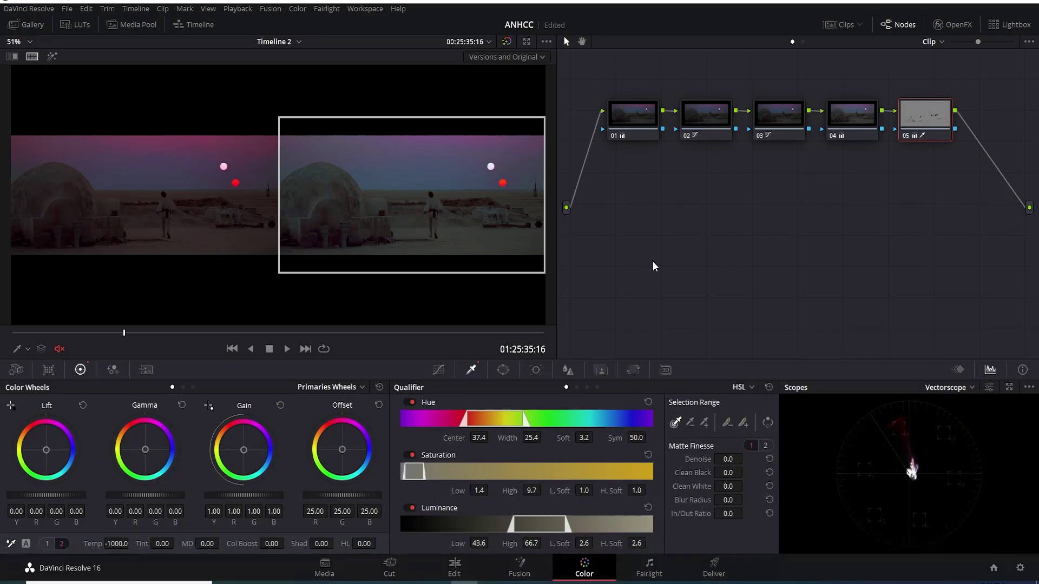
key("alt+s")
Step: Place node 06 and build an S-curve with shadow and highlight points on its custom curve
mouse_move(990, 150)
left_mouse_down()
mouse_move(646, 163)
mouse_move(641, 178)
left_mouse_up()
left_click(436, 370)
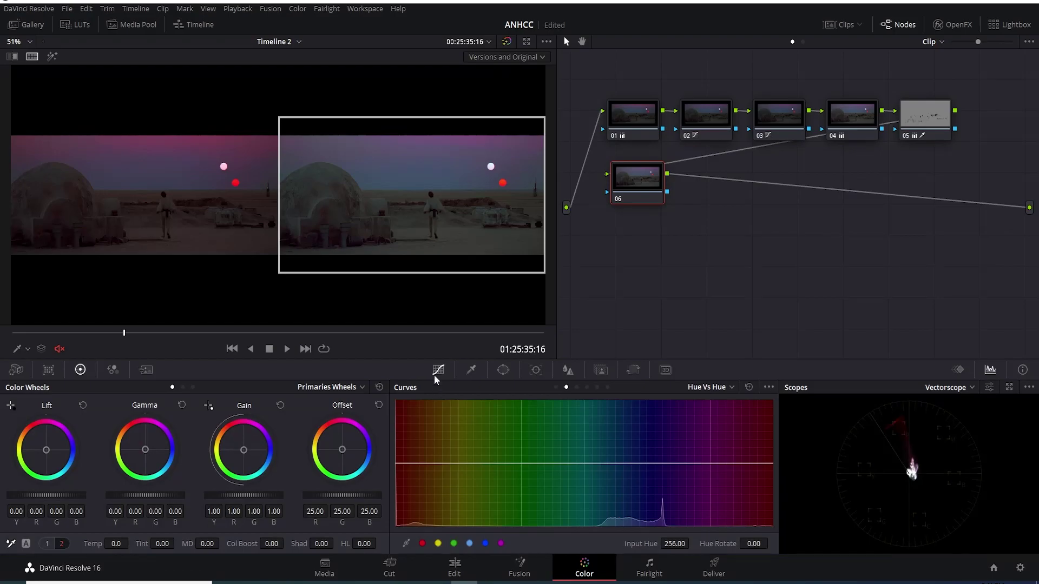
left_click(554, 388)
left_click(447, 516)
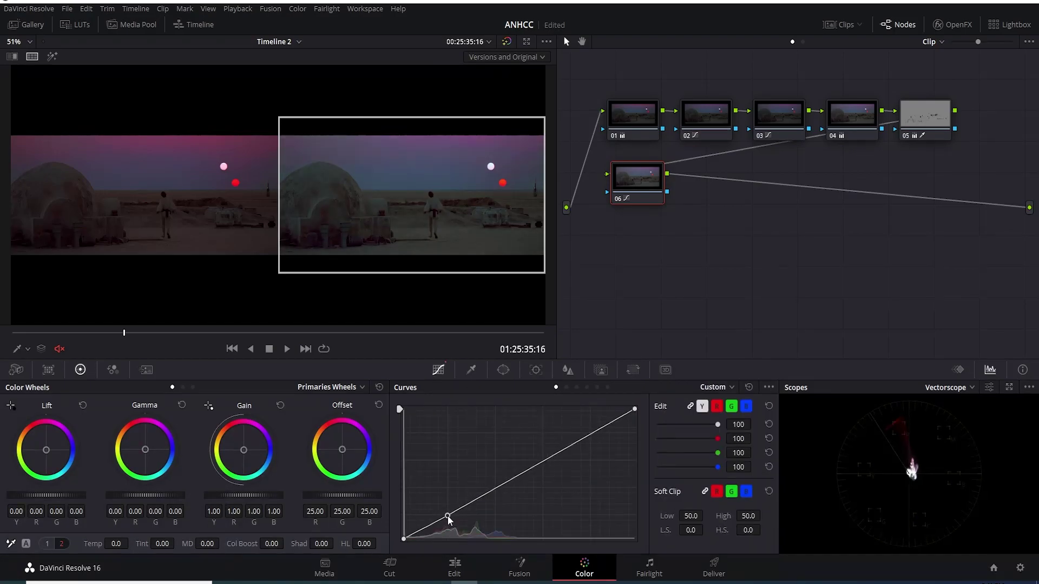
left_click_drag(449, 521, 448, 522)
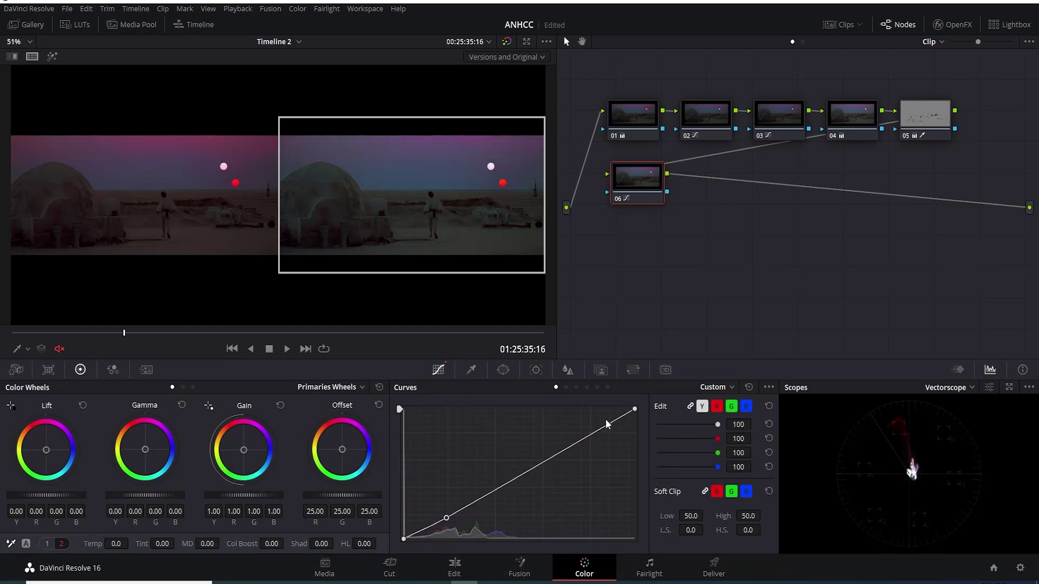
mouse_move(590, 431)
left_mouse_down()
mouse_move(586, 424)
mouse_move(592, 441)
left_mouse_up()
left_click_drag(593, 442, 589, 434)
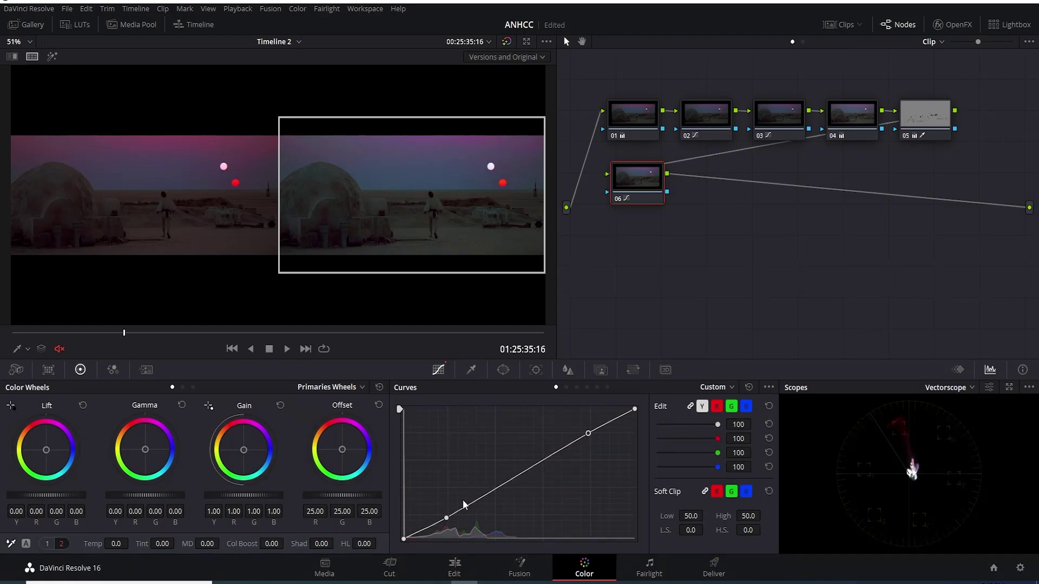
Step: Refine the curve's shadow point, set Midtone Detail to -20, and play back to review
key("ctrl+d")
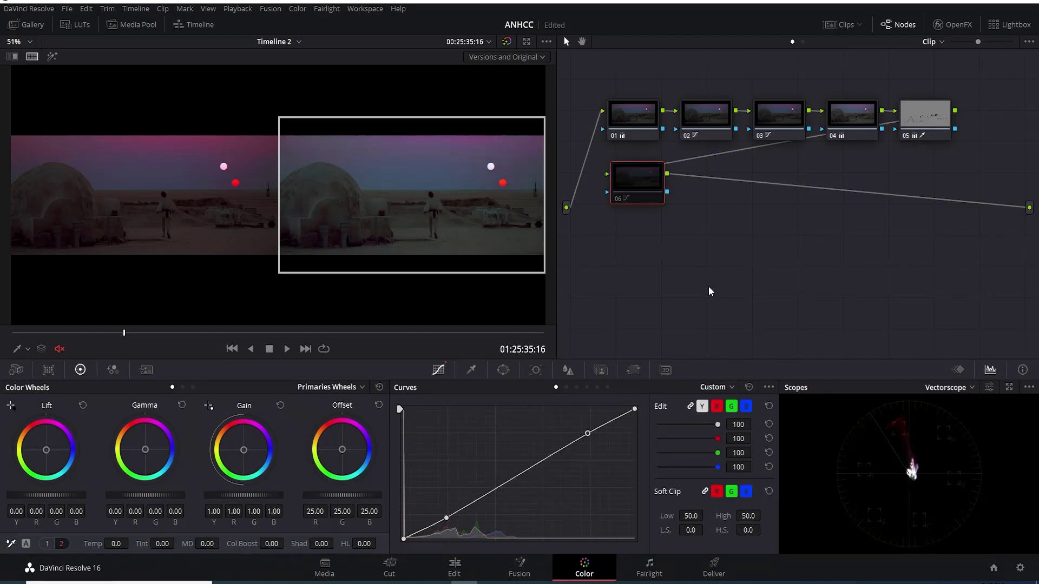
key("ctrl+d")
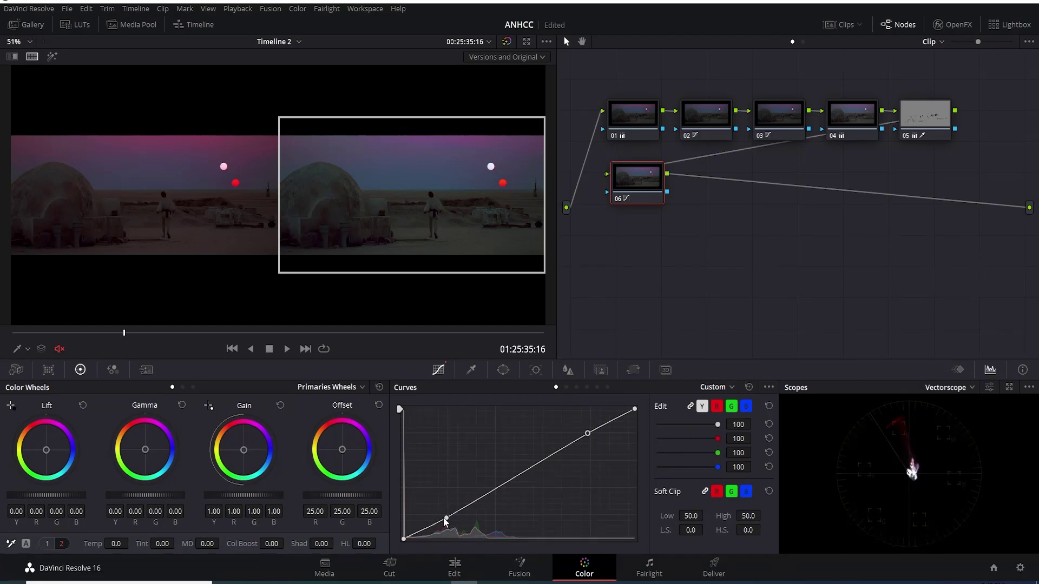
left_click_drag(445, 520, 446, 516)
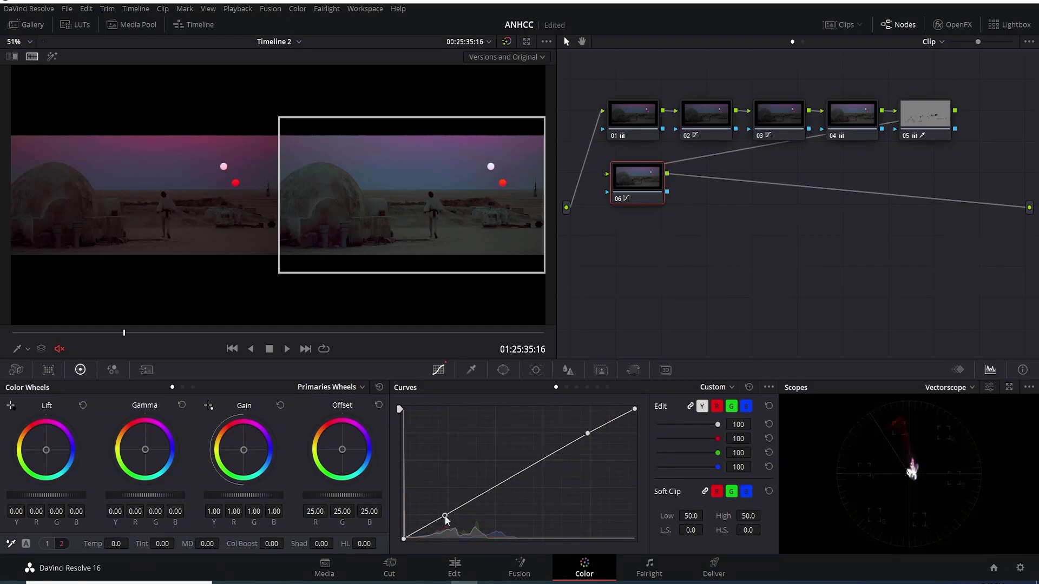
left_click_drag(446, 520, 446, 521)
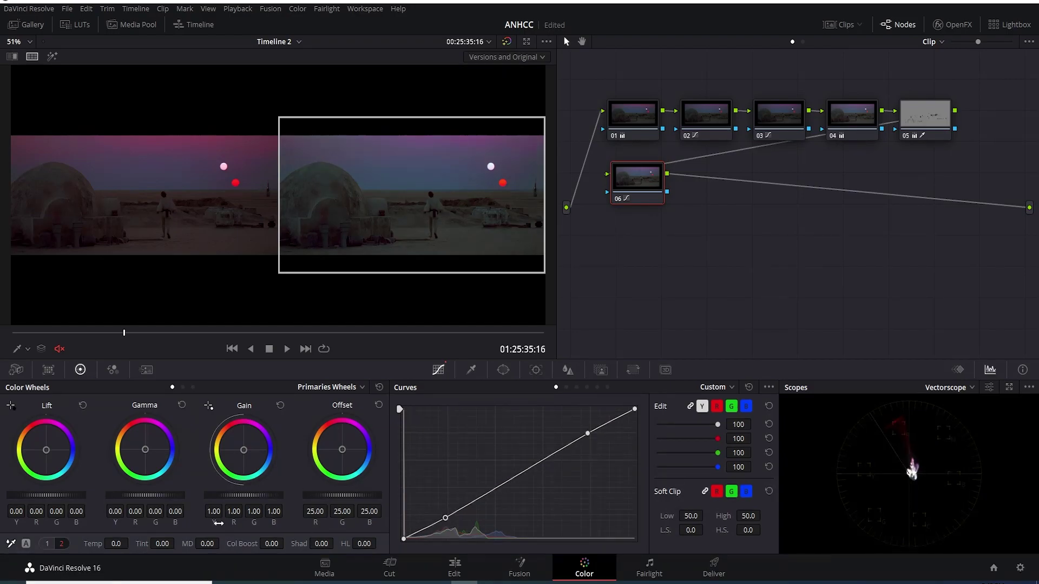
mouse_move(186, 540)
left_mouse_down()
mouse_move(173, 539)
mouse_move(199, 544)
left_mouse_up()
key("space")
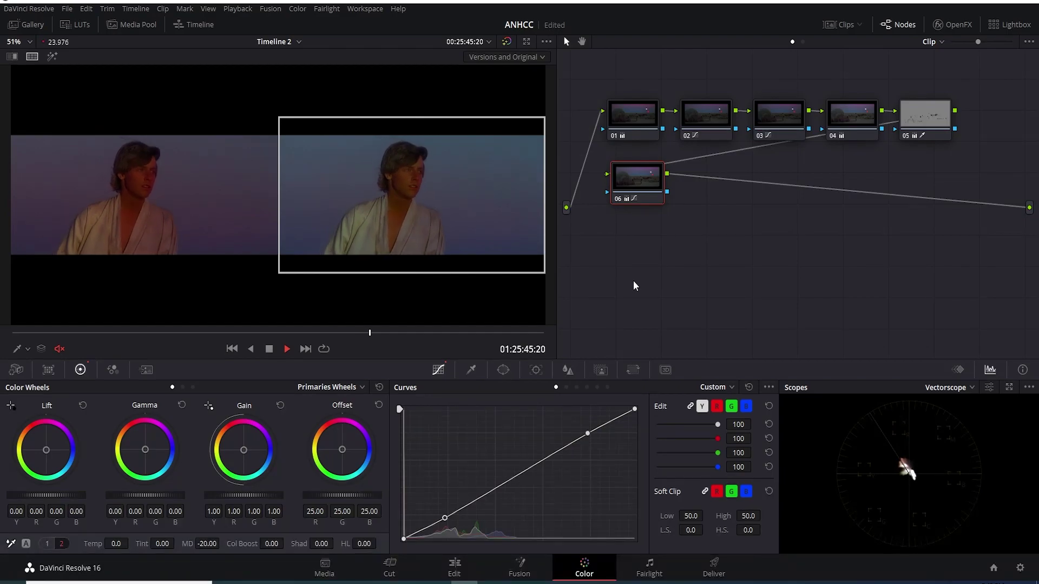
key("space")
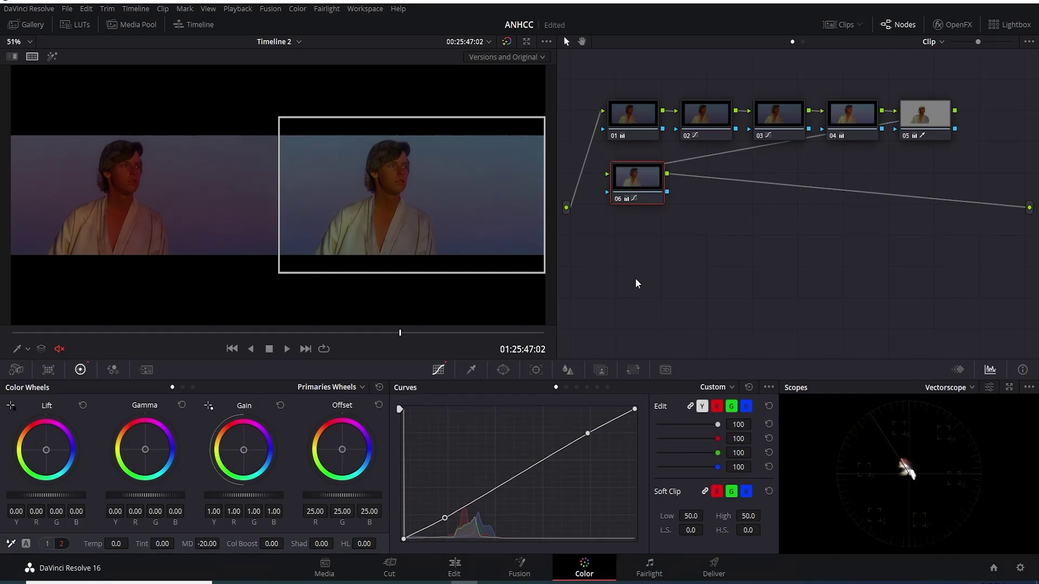
Step: Add serial node 07 and try a slight skin hue rotation in Hue vs Hue, then undo it
key("alt+s")
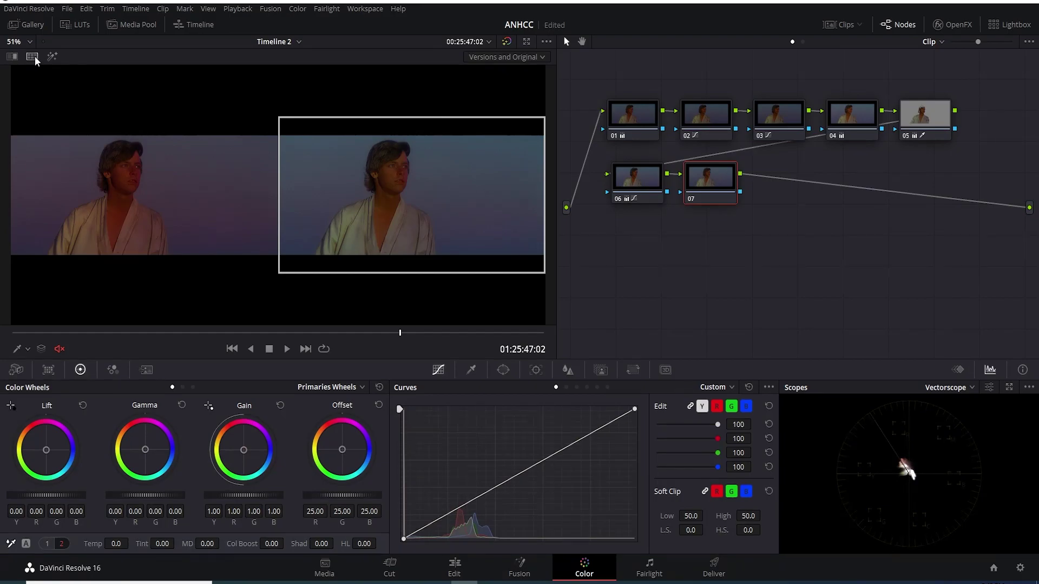
left_click(33, 57)
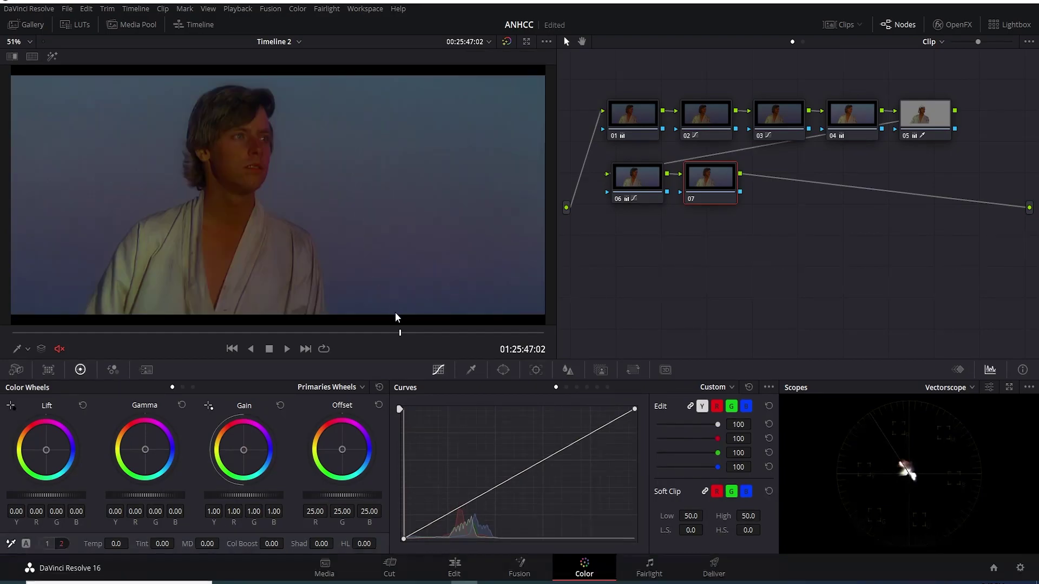
left_click(472, 368)
left_click(442, 368)
left_click(577, 387)
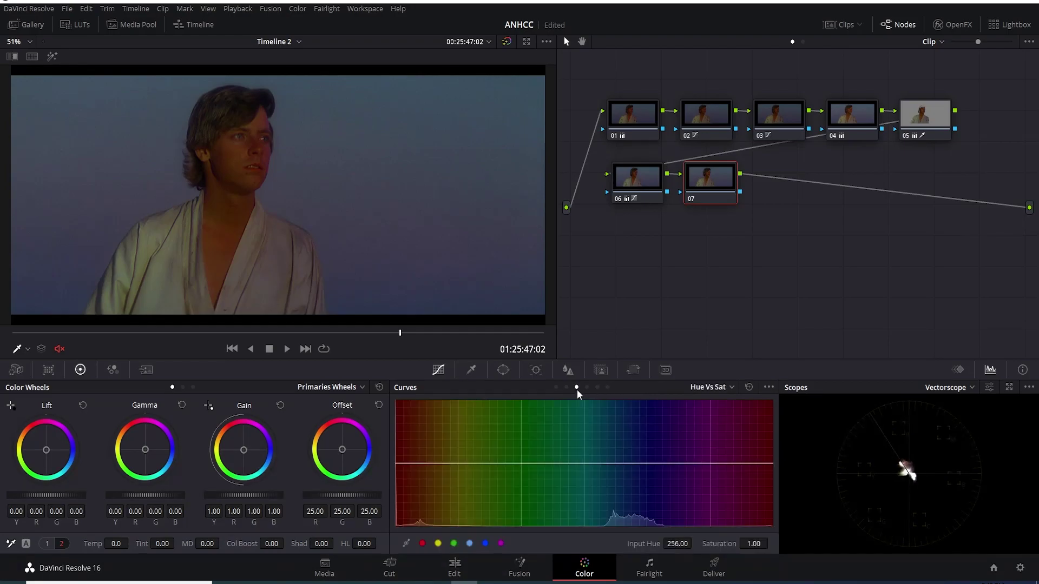
left_click(566, 387)
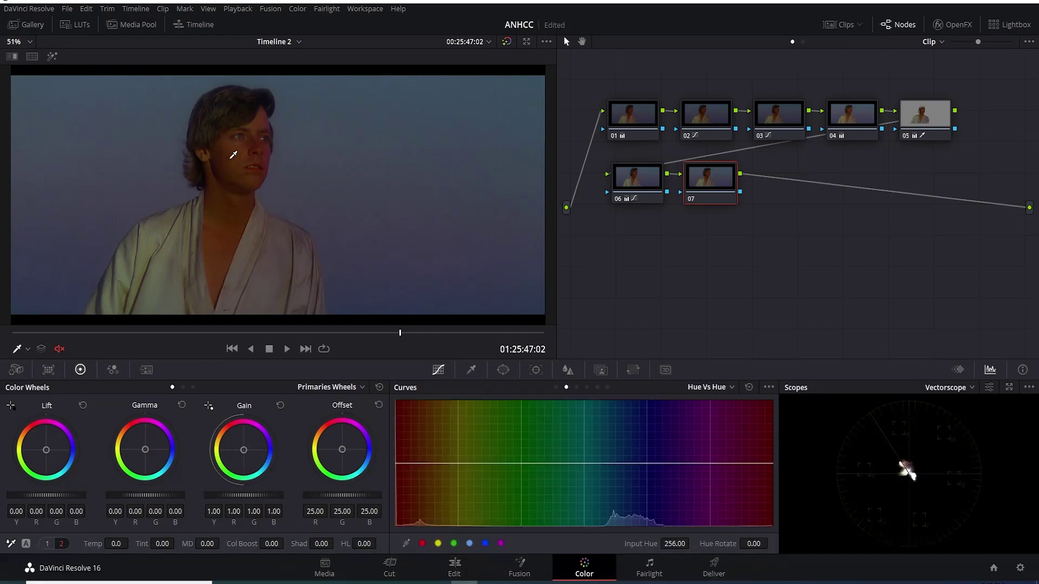
left_click(220, 252)
left_click_drag(419, 463, 420, 468)
key("ctrl+z")
key("ctrl+z")
Step: In Hue vs Sat, sample the face skin and pull both red ends down, to 0.77 at hue 256
left_click(576, 387)
left_click(256, 271)
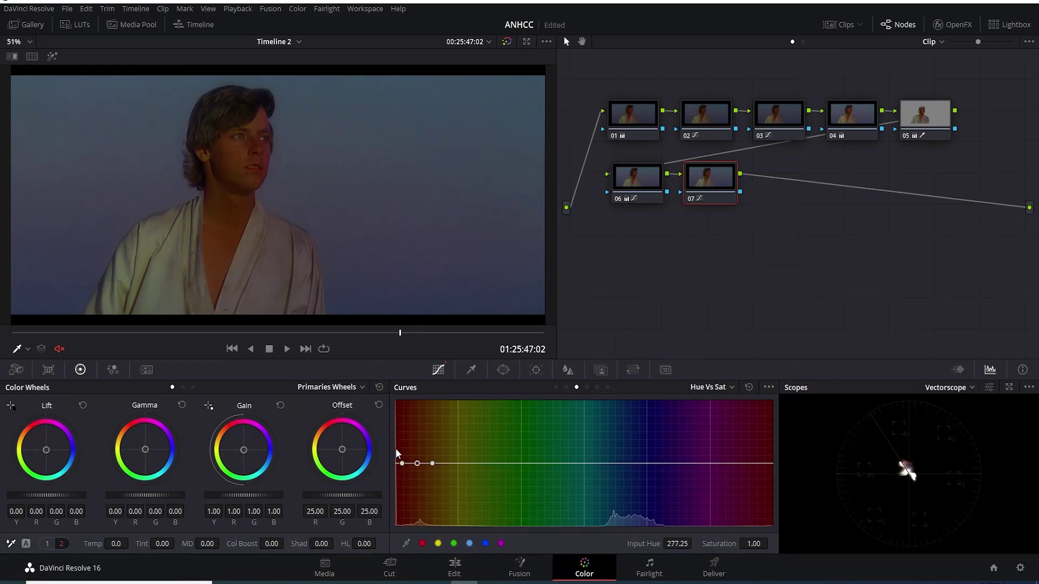
left_click_drag(417, 464, 417, 476)
left_click_drag(771, 463, 773, 479)
Step: Zoom into the face and test a deeper magenta-red saturation drop, then undo it
scroll(262, 147, "up", 2)
scroll(273, 139, "up", 2)
scroll(294, 236, "up", 1)
scroll(293, 236, "up", 2)
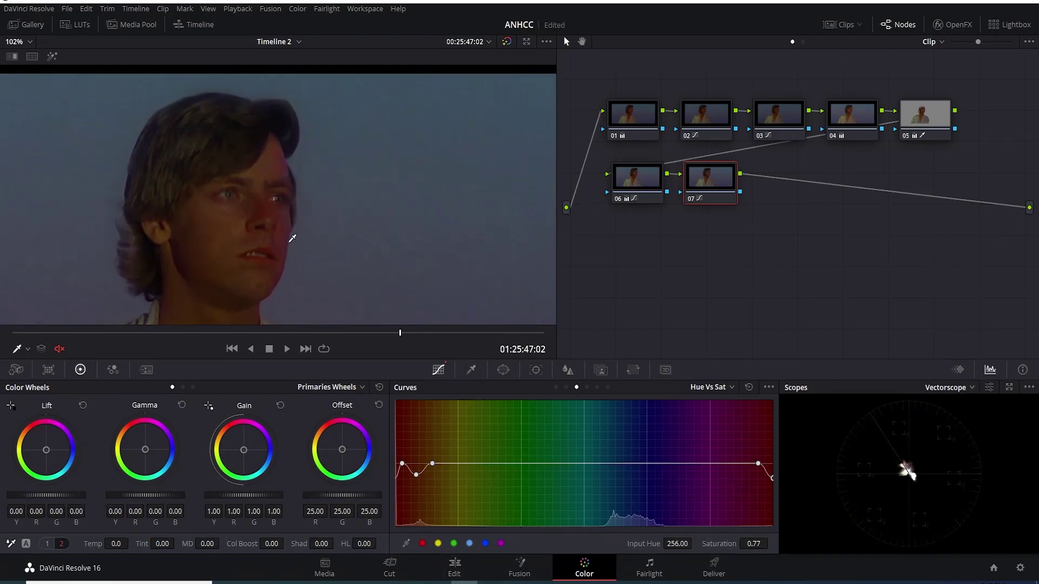
scroll(290, 232, "up", 2)
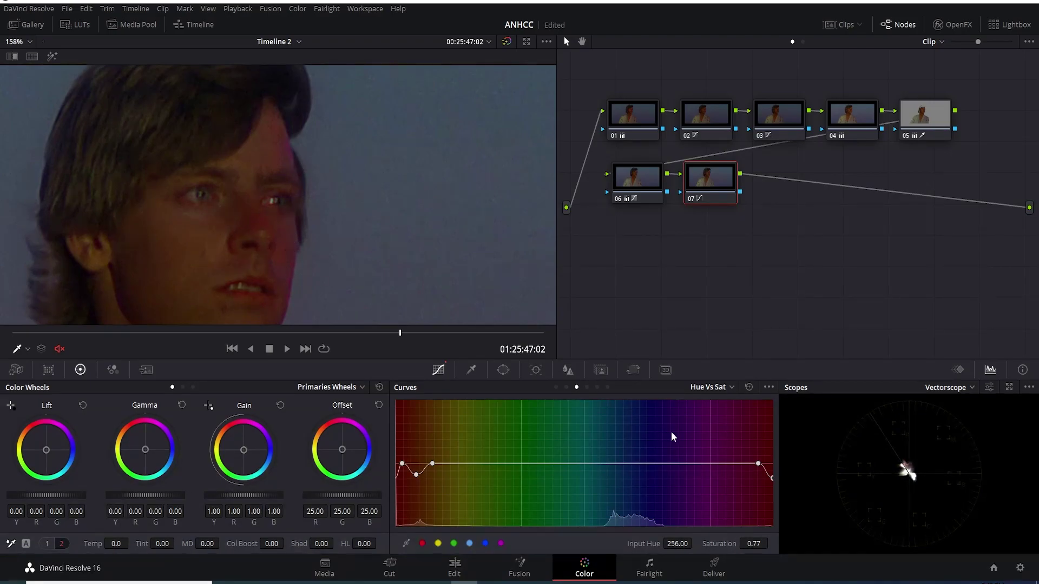
key("Left")
key("Right")
left_click_drag(758, 463, 765, 489)
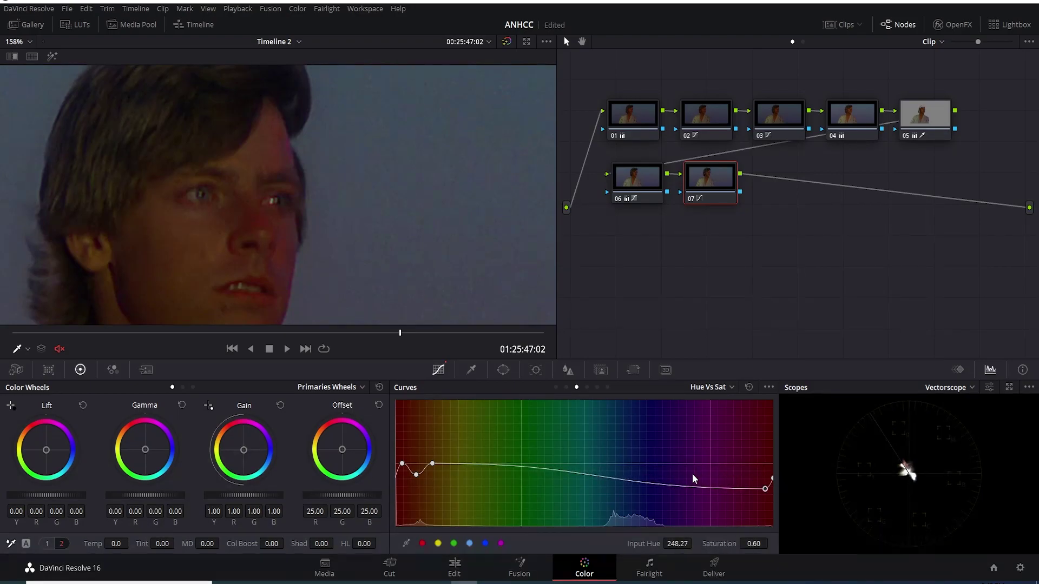
key("ctrl+z")
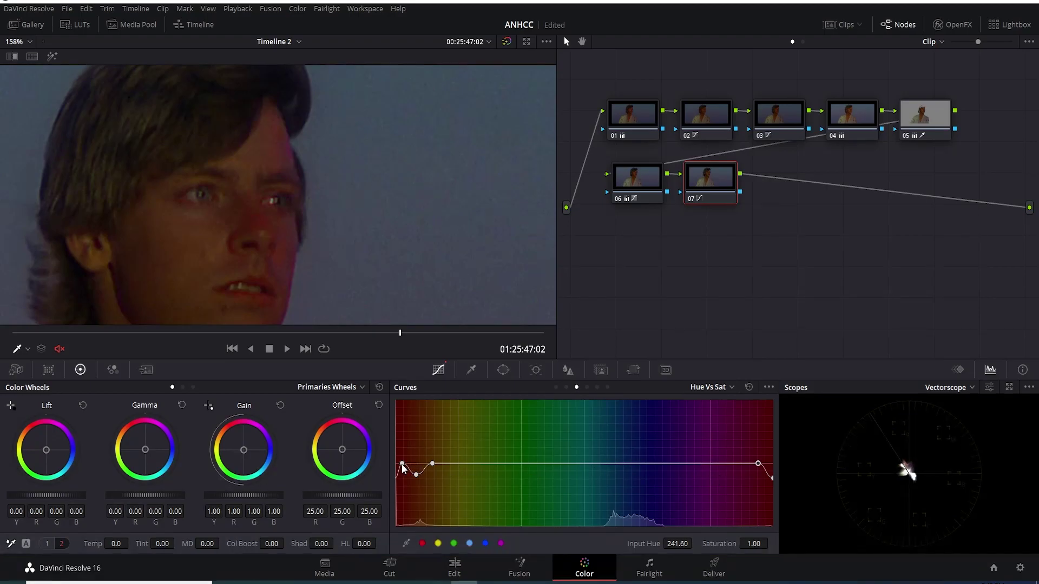
Step: Lower the red point and add a magenta point, dipping the curve to 0.56 at hue 241.58
left_click_drag(402, 464, 406, 473)
left_click_drag(405, 469, 404, 472)
left_click(733, 463)
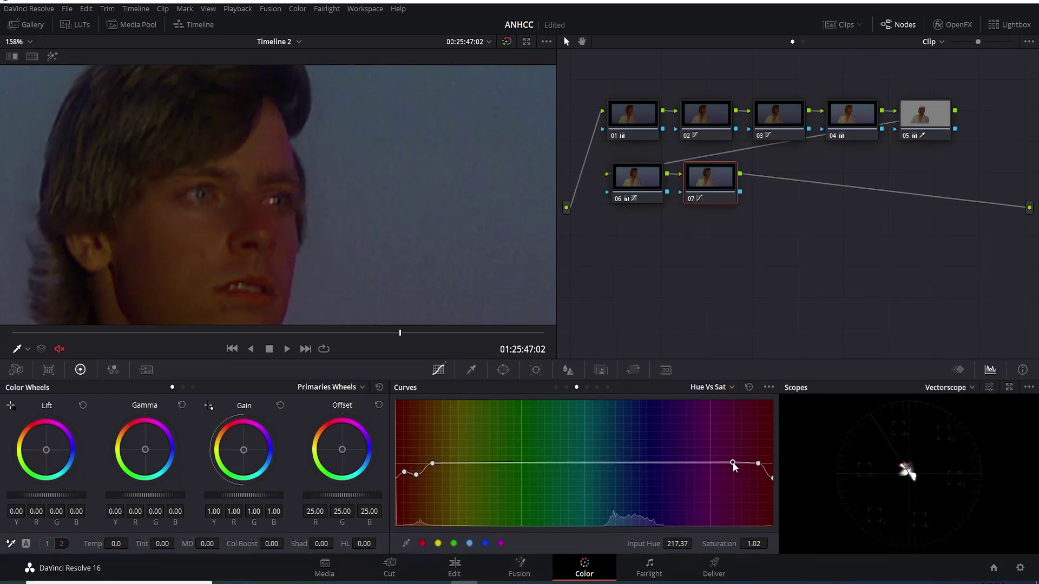
left_click_drag(758, 463, 758, 491)
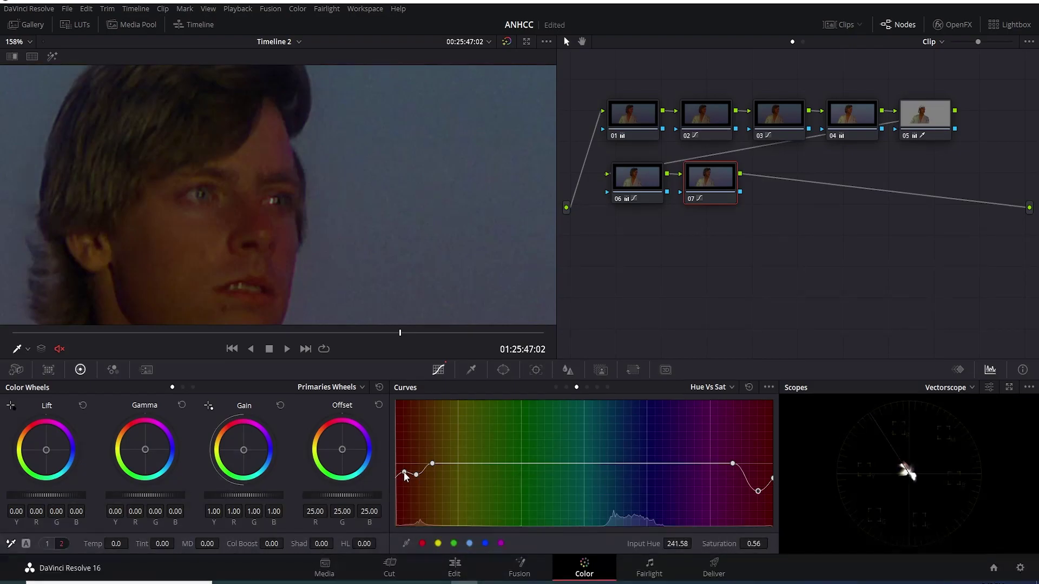
left_click_drag(404, 472, 403, 475)
left_click(21, 42)
left_click(26, 58)
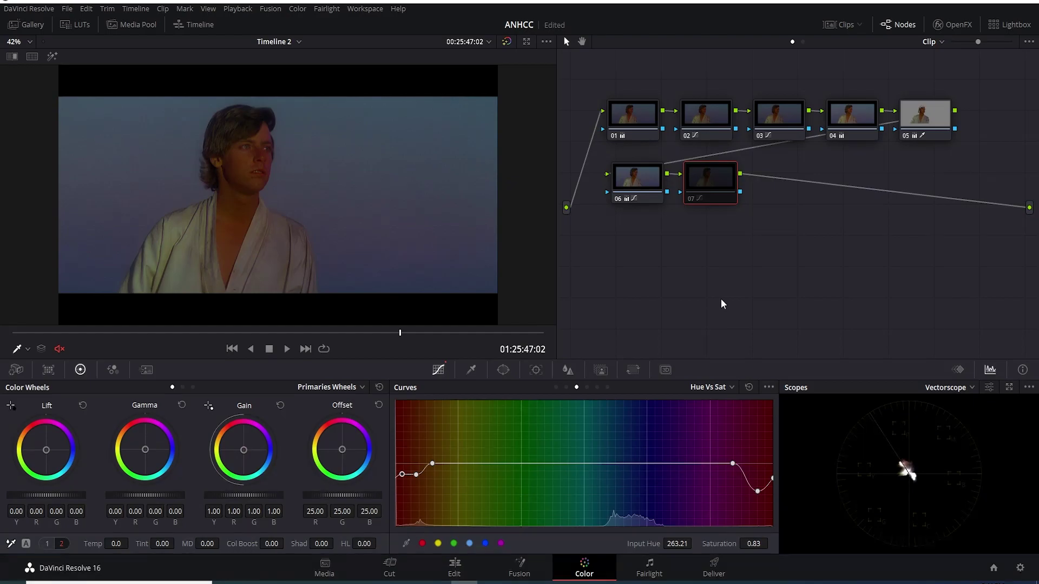
Step: Turn on the Versions/Original split-screen and stop playback on the next sunset close-up
left_click(32, 56)
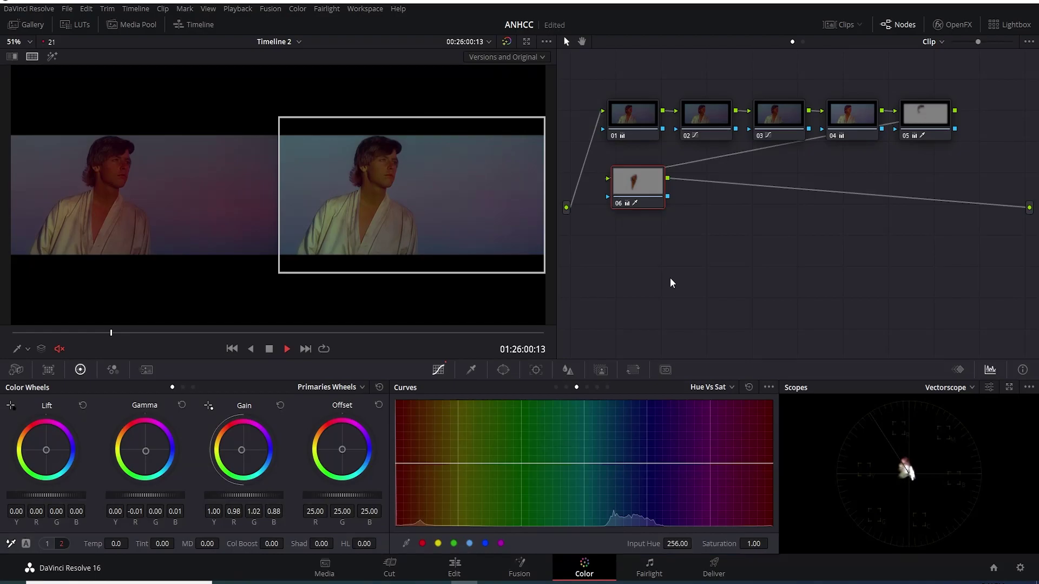
key("space")
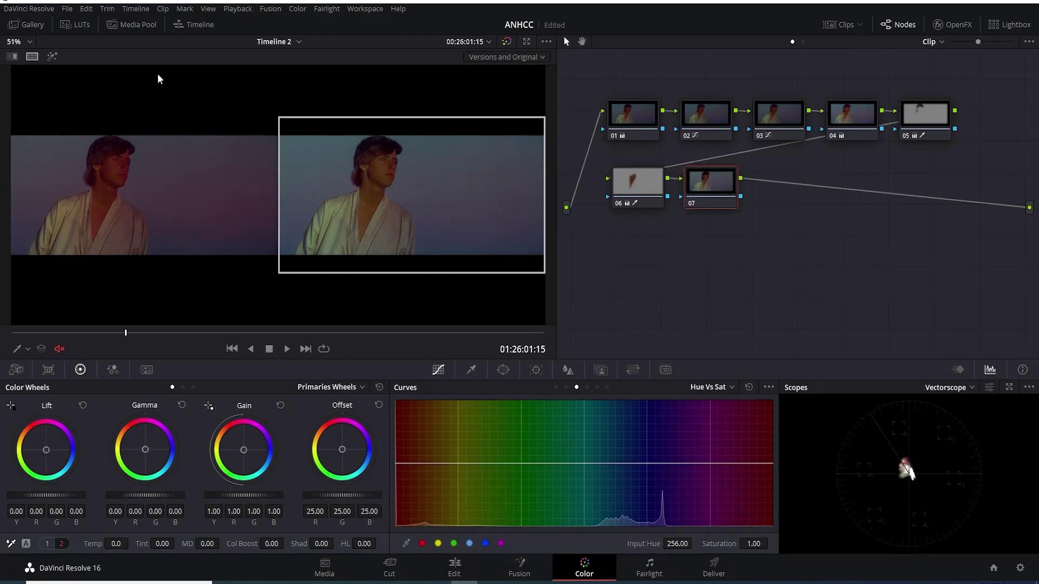
Step: Show the graded frame alone, sample the skin and lower the red hue saturation
left_click(31, 56)
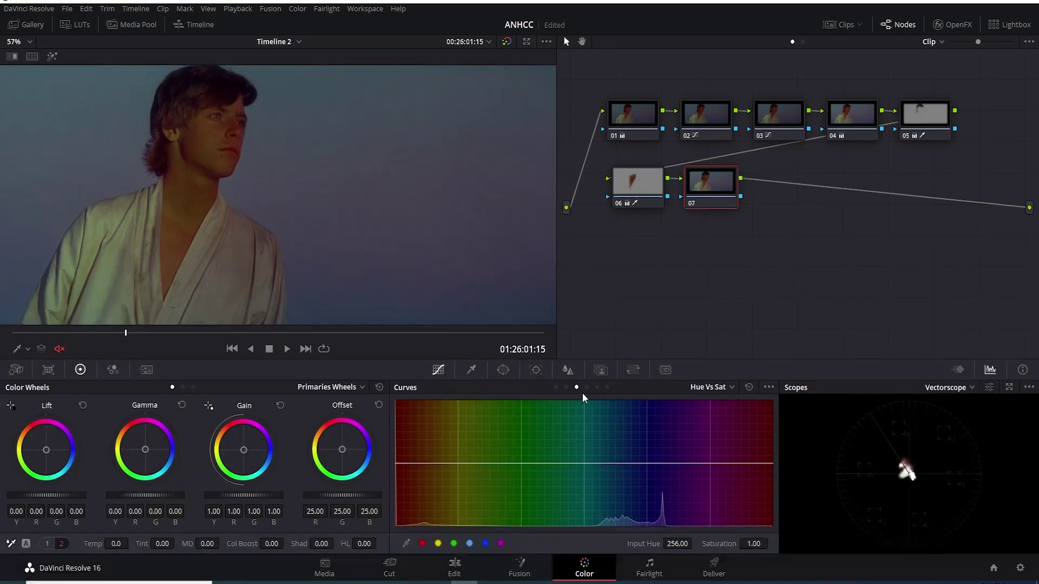
left_click(471, 370)
left_click(438, 370)
left_click(240, 123)
left_click_drag(405, 463, 405, 484)
scroll(236, 153, "up", 2)
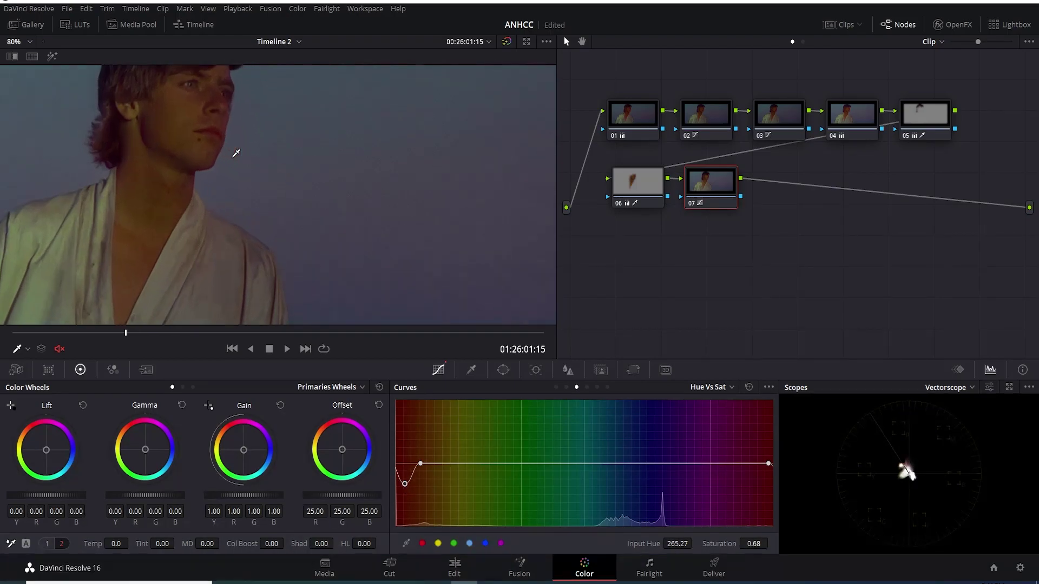
scroll(238, 146, "up", 1)
scroll(315, 270, "up", 2)
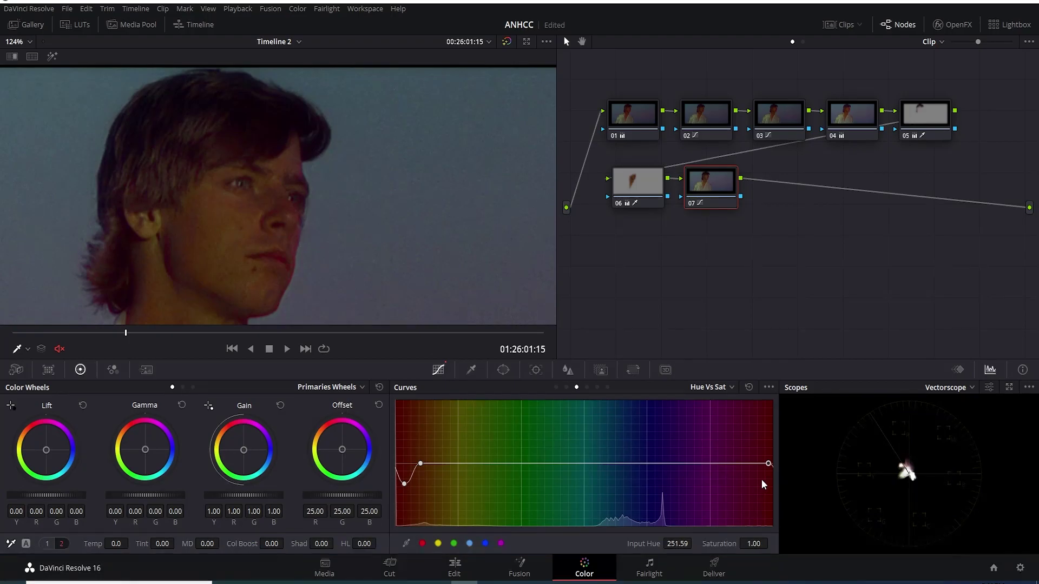
Step: Add magenta-range points and pull the magenta and magenta-red saturation down
left_click(710, 464)
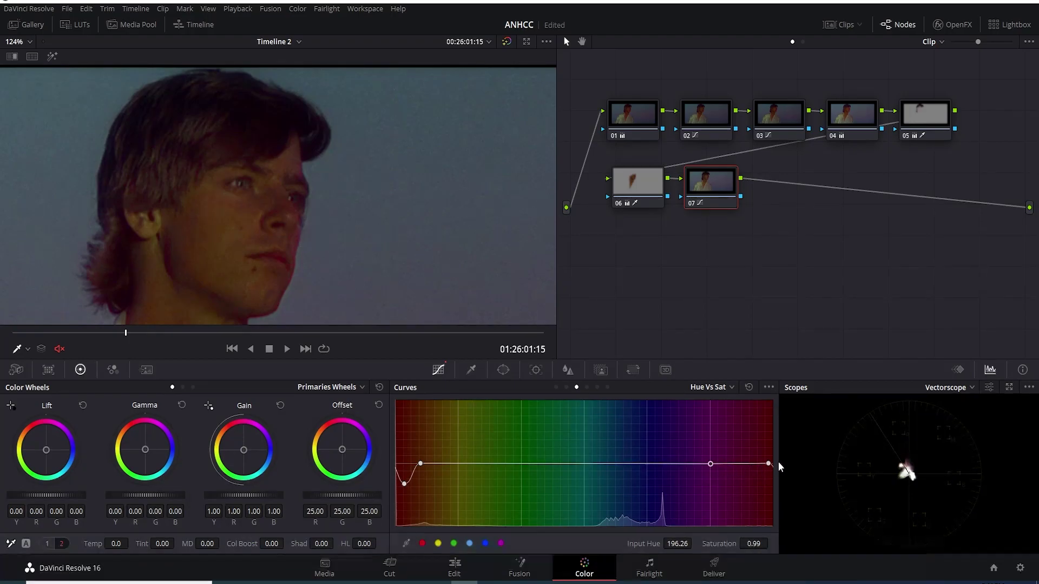
left_click_drag(768, 464, 767, 483)
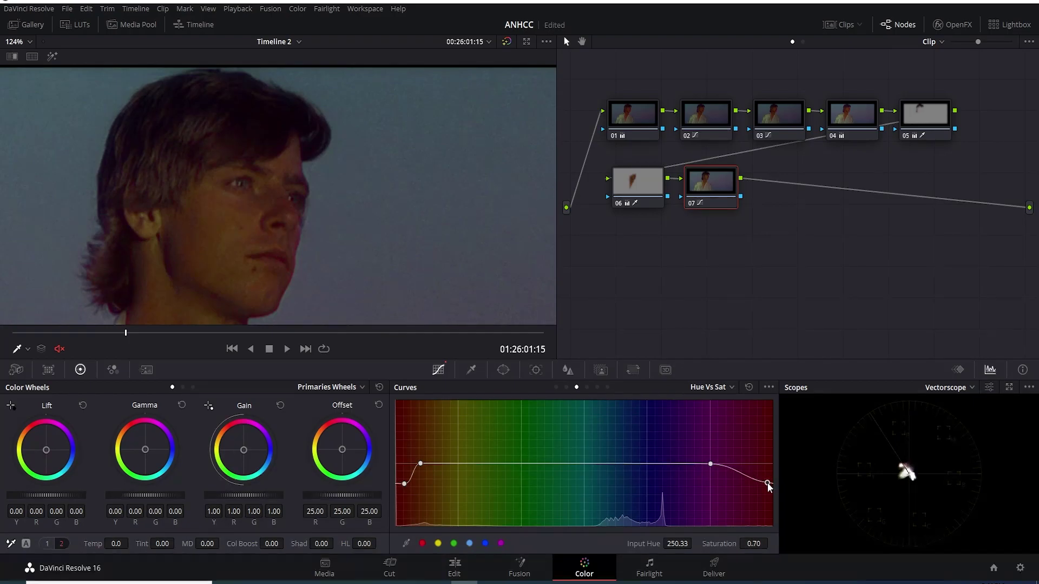
left_click(115, 304)
left_click_drag(728, 468, 728, 482)
scroll(275, 176, "down", 1)
scroll(275, 176, "down", 2)
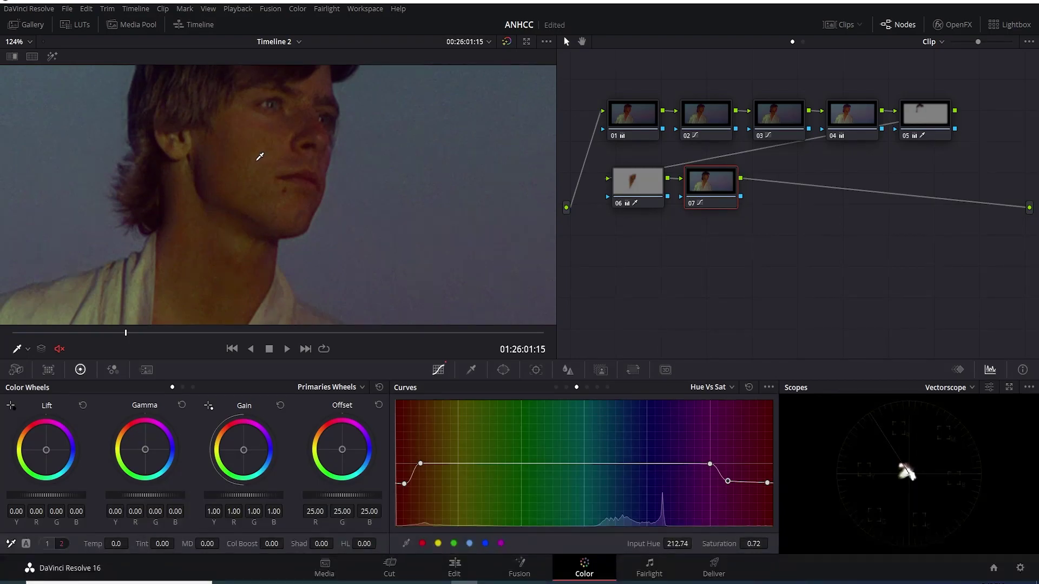
Step: Slightly desaturate the orange hues, then fit the frame and restore the split-screen comparison
left_click(260, 156)
left_click_drag(421, 464, 423, 480)
left_click(18, 44)
left_click(16, 57)
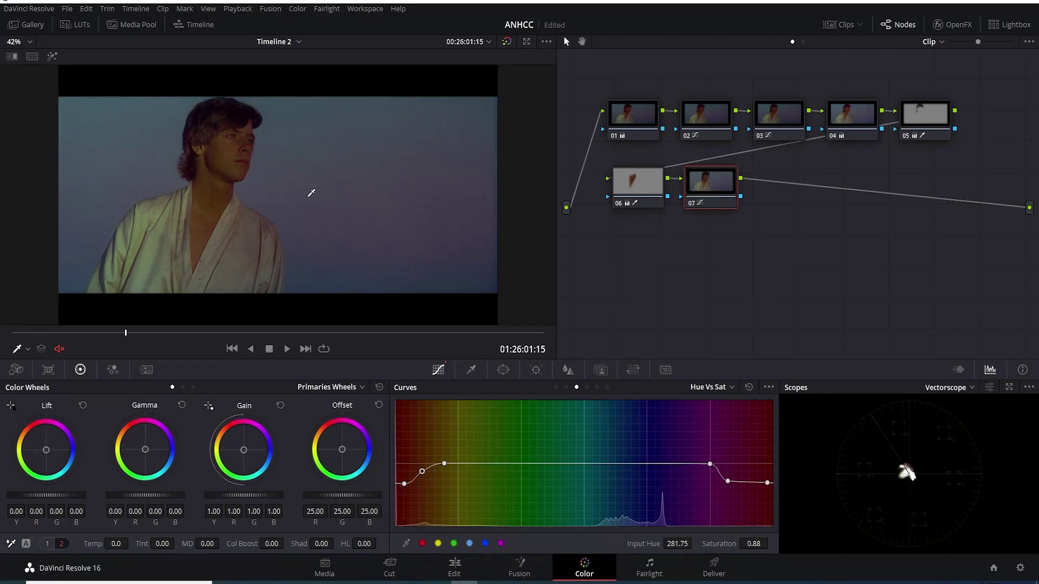
left_click(31, 57)
Step: Play the second shot briefly to review the skin grade
scroll(114, 143, "up", 1)
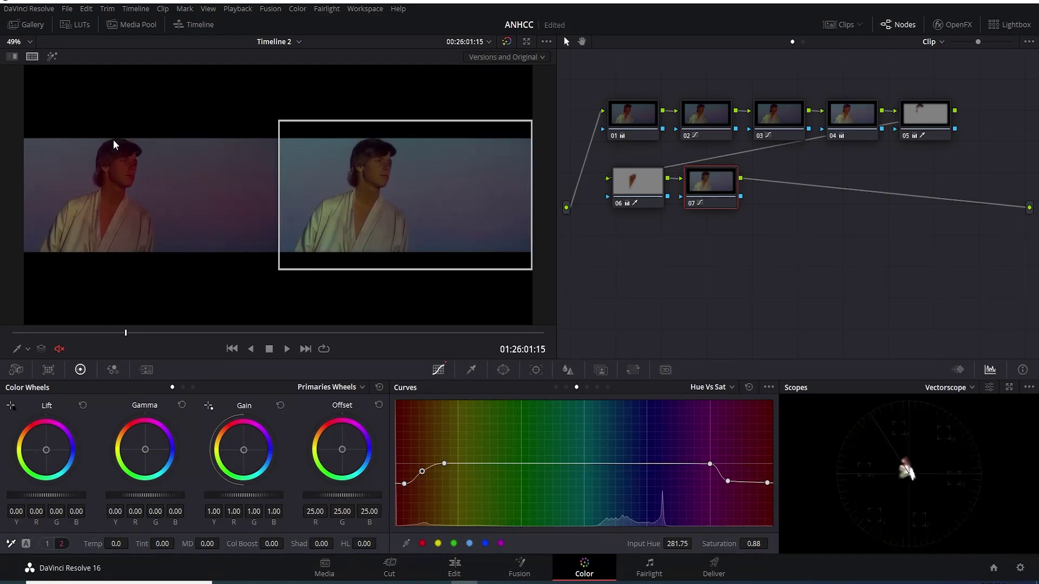
scroll(114, 144, "up", 1)
key("space")
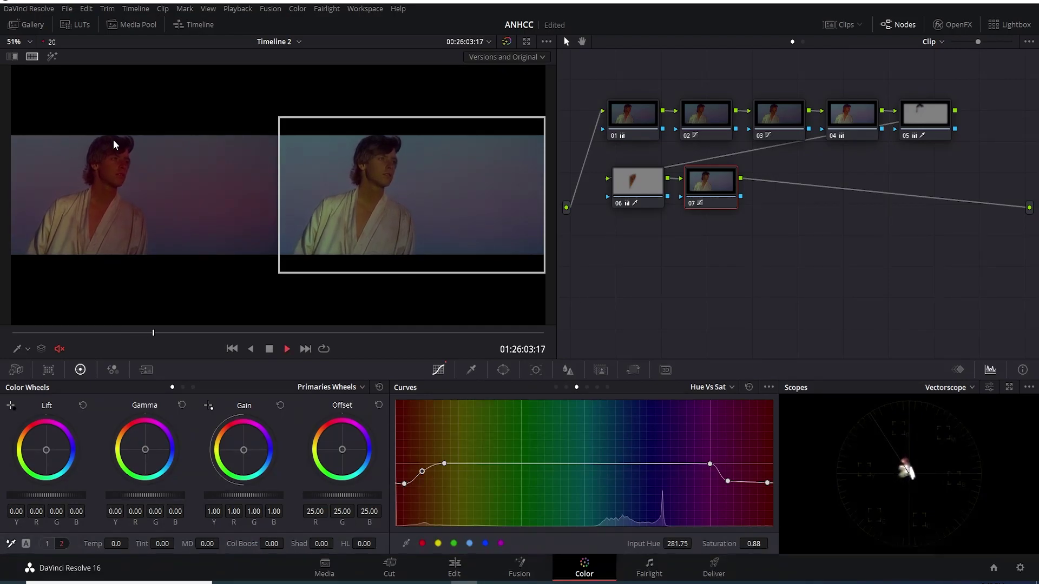
key("space")
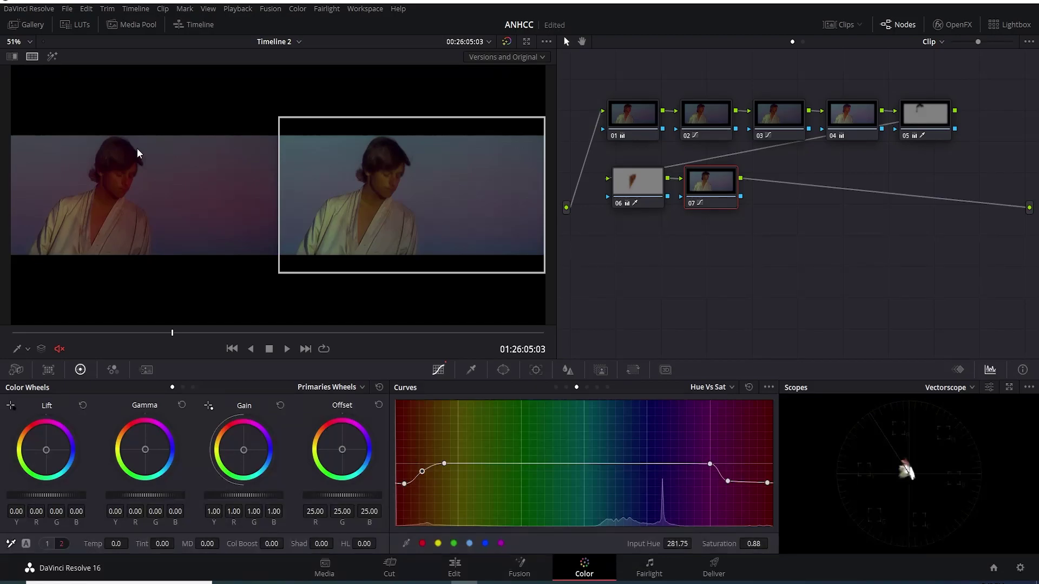
Step: Boost the blue hues to 1.42 at hue 136.52, anchored at cyan-green, then play ahead
left_click(647, 464)
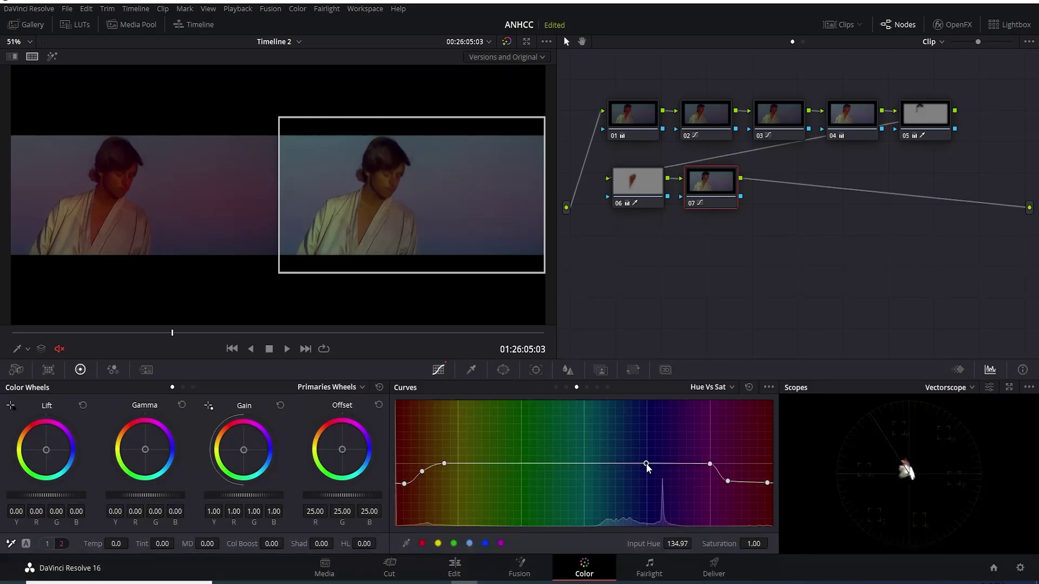
left_click(584, 463)
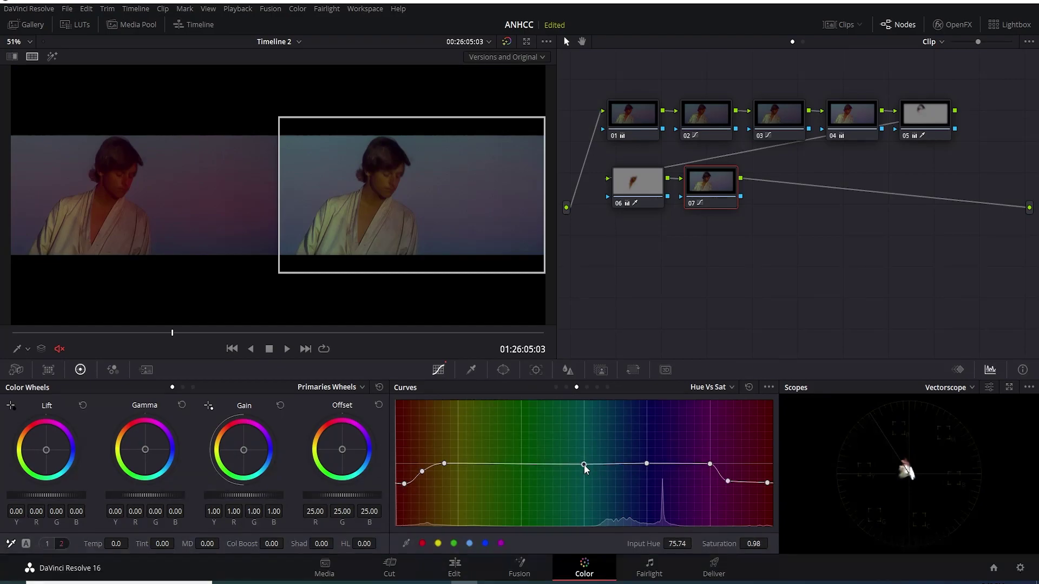
mouse_move(646, 464)
left_mouse_down()
mouse_move(651, 413)
mouse_move(647, 437)
left_mouse_up()
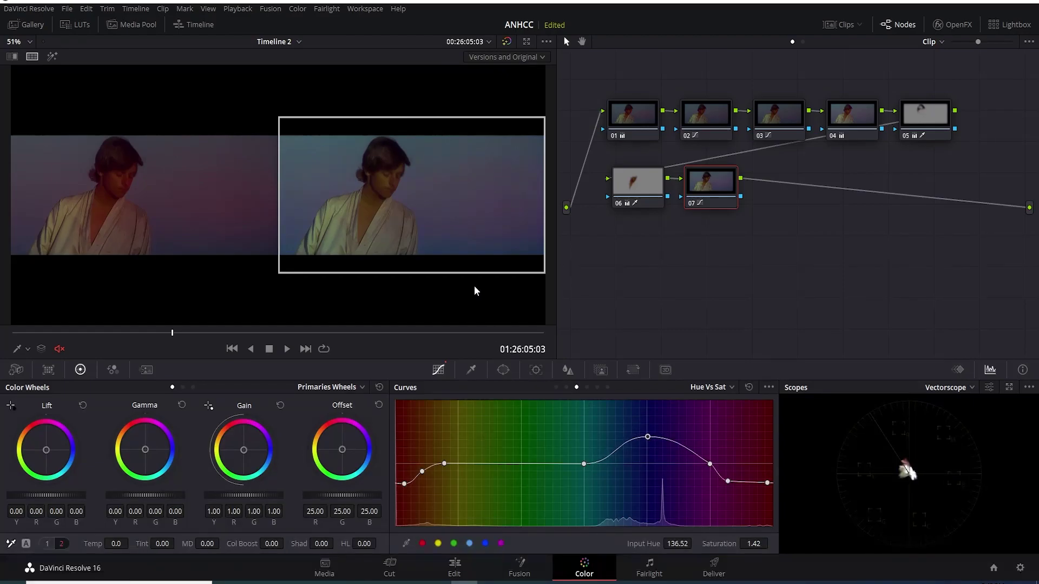
key("space")
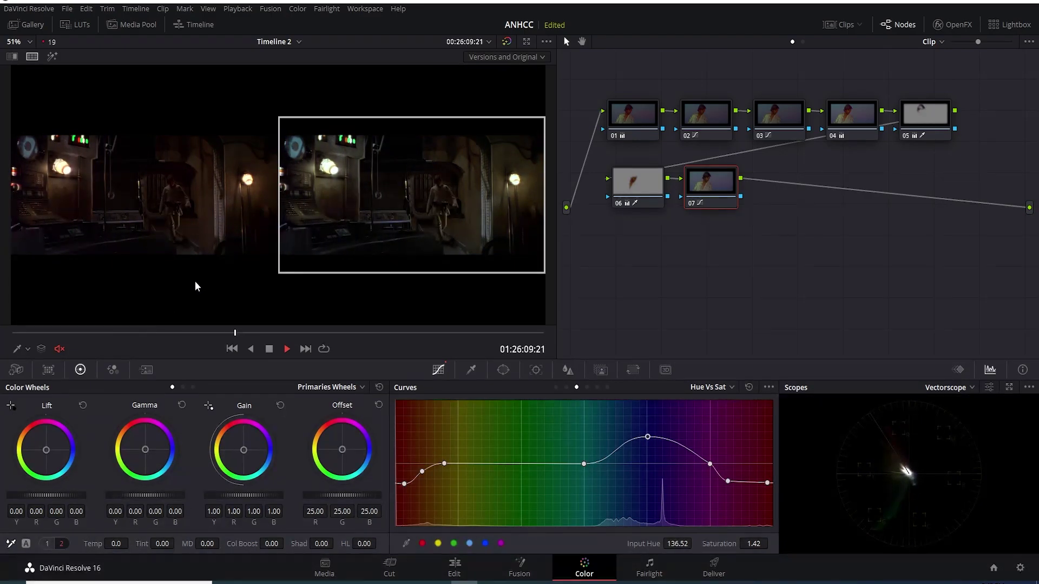
key("space")
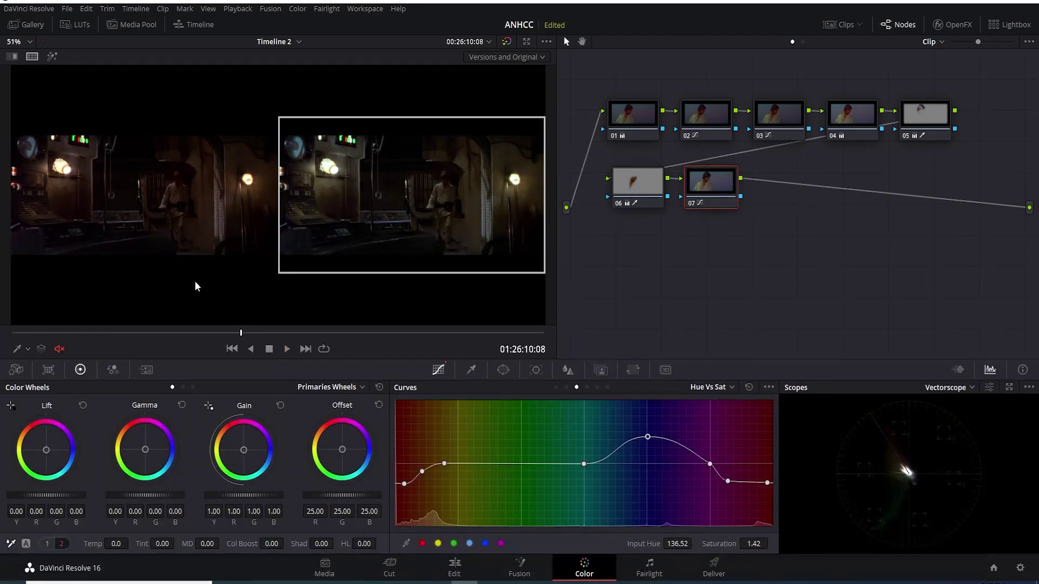